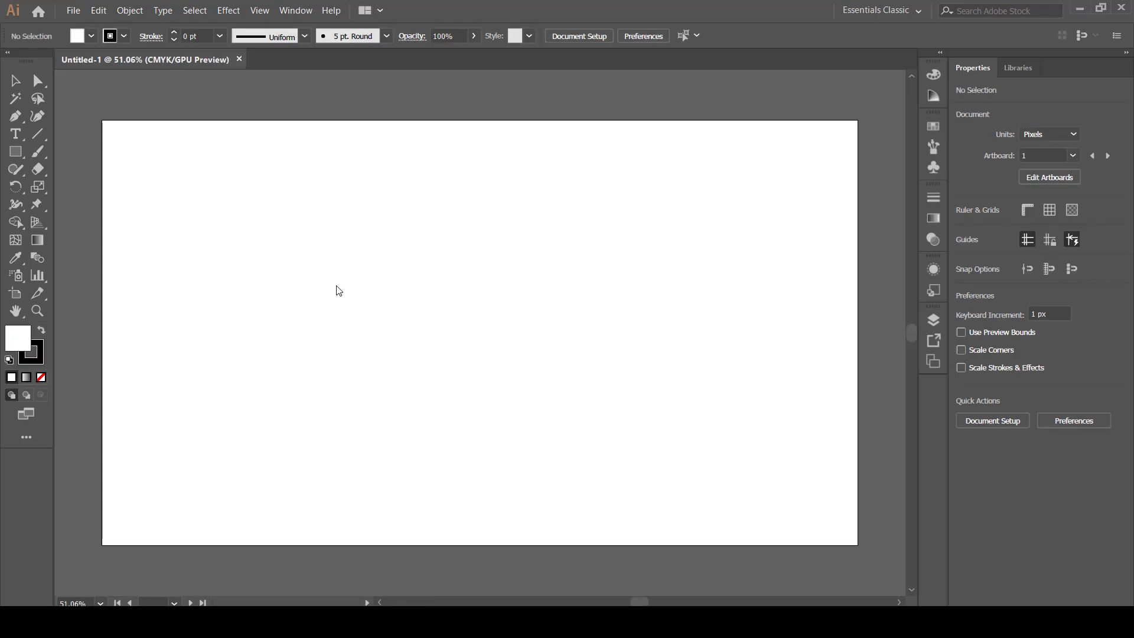
Create a 30-point star on the artboard with radii of 25 px and 50 px.
click(14, 154)
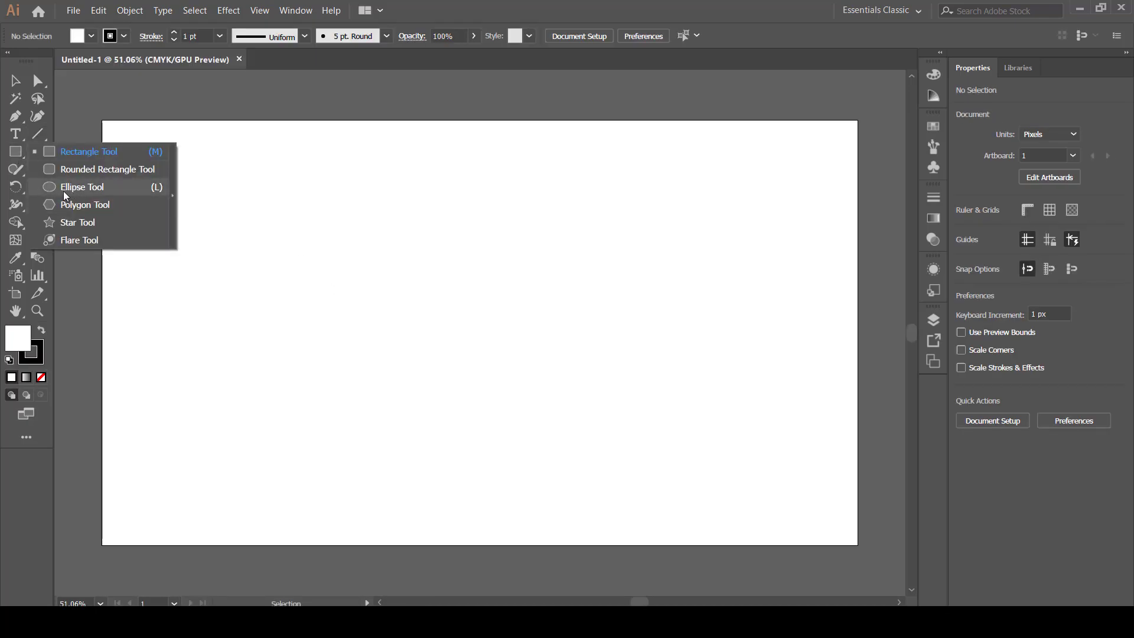
click(75, 224)
click(449, 327)
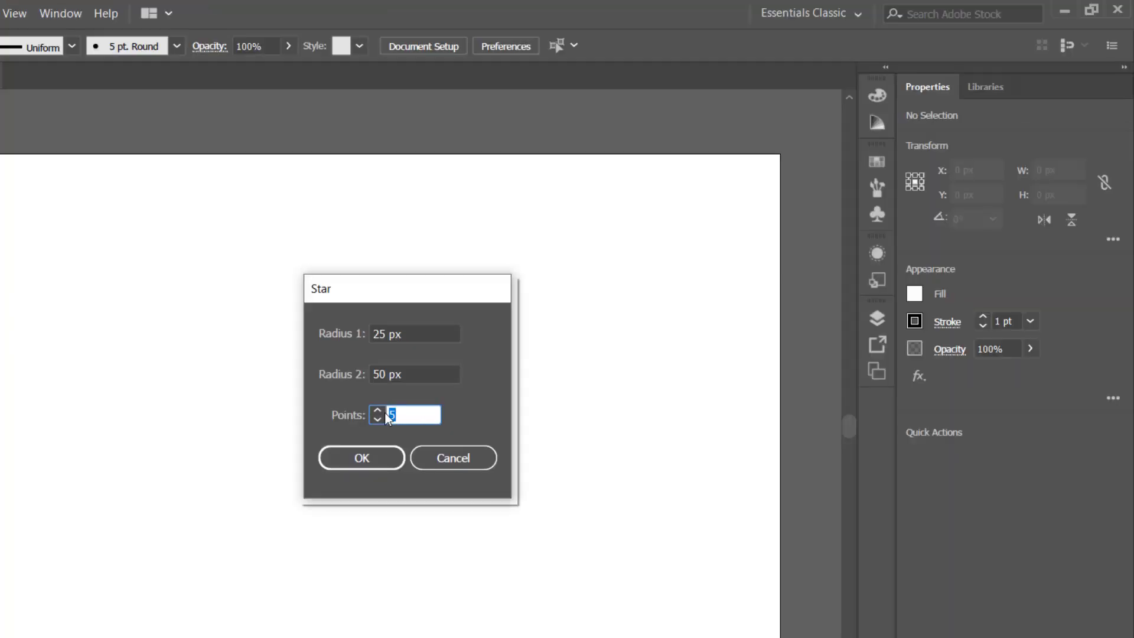
text(30)
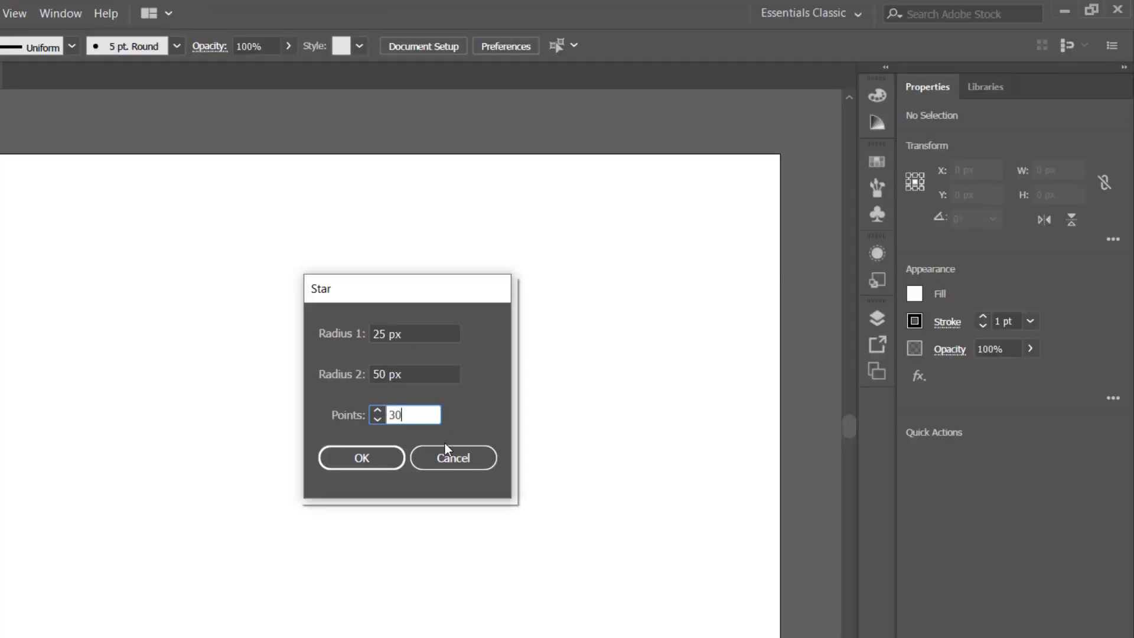
click(364, 460)
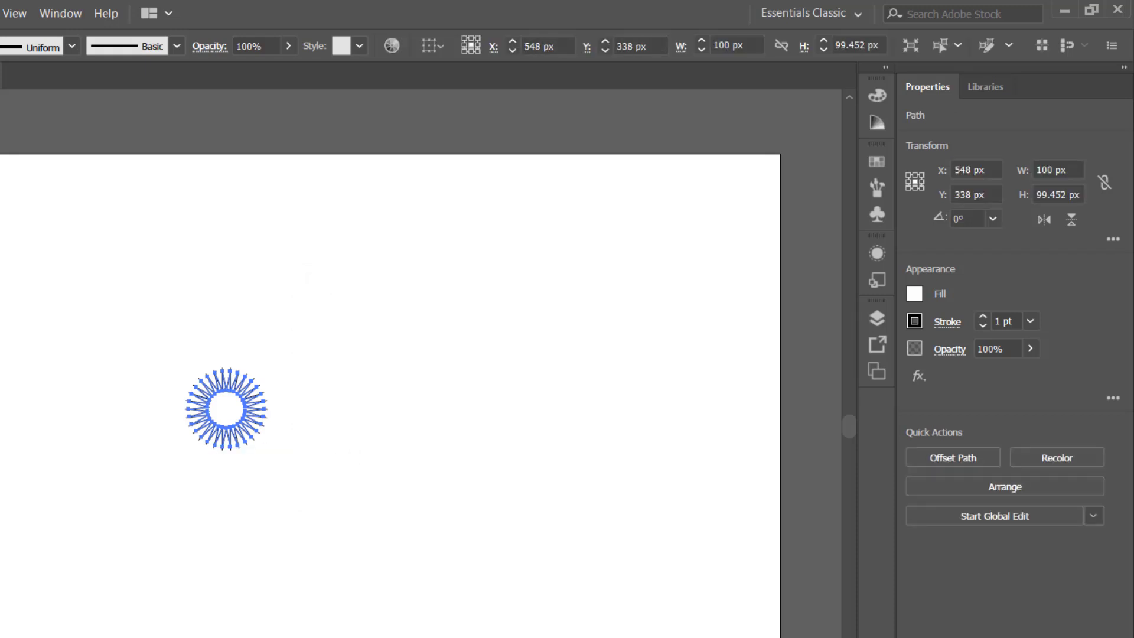
Give the star a black fill and remove its stroke.
click(91, 36)
click(43, 61)
click(96, 204)
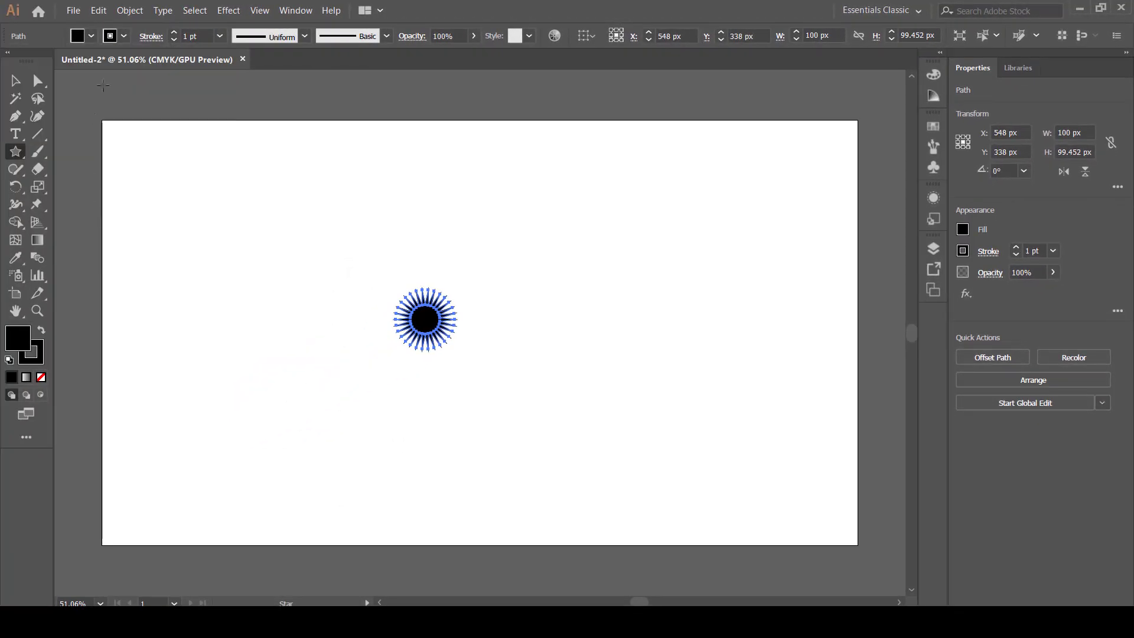
click(124, 36)
click(9, 67)
click(68, 146)
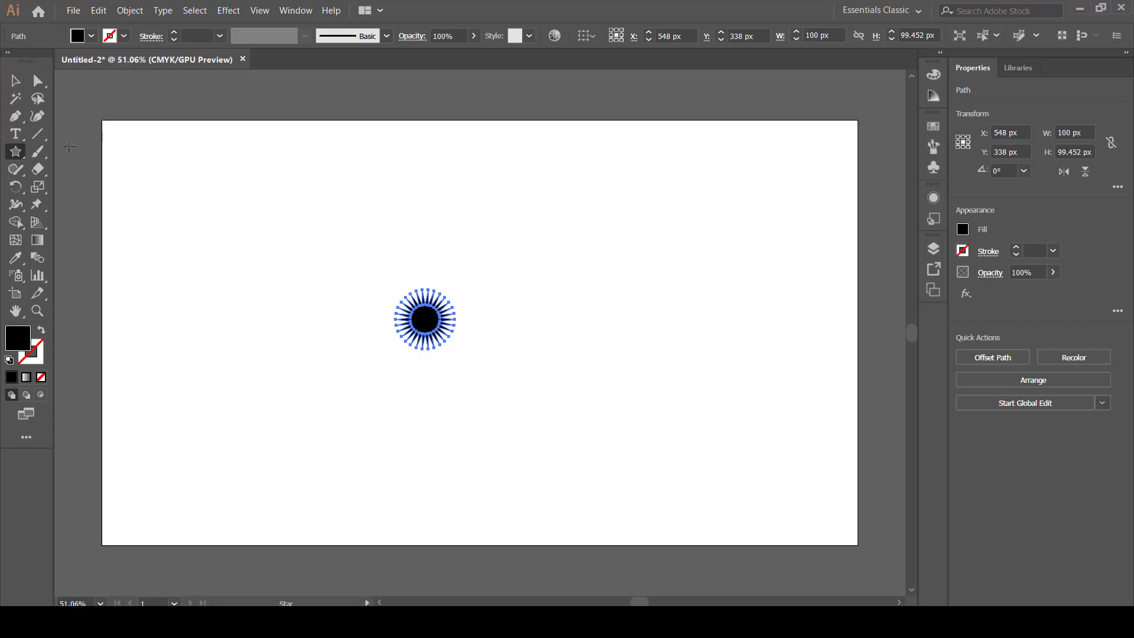
Enlarge the star to about 519 by 516 px and move it to the artboard's middle, around X 640, Y 386 px.
click(8, 80)
drag(311, 225, 578, 472)
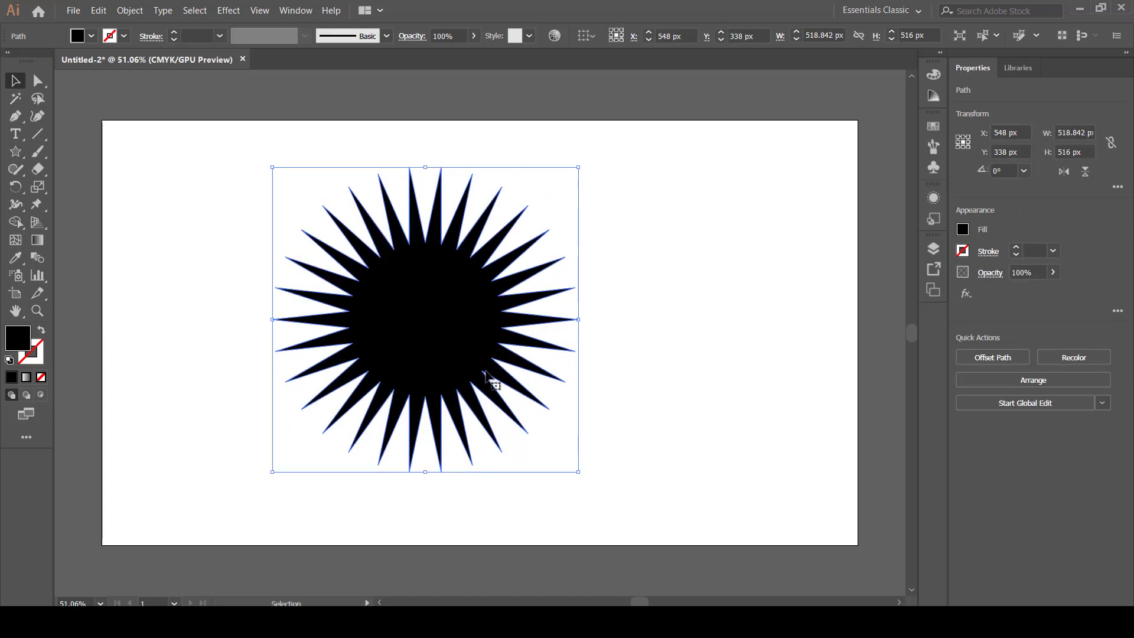
drag(467, 371, 520, 400)
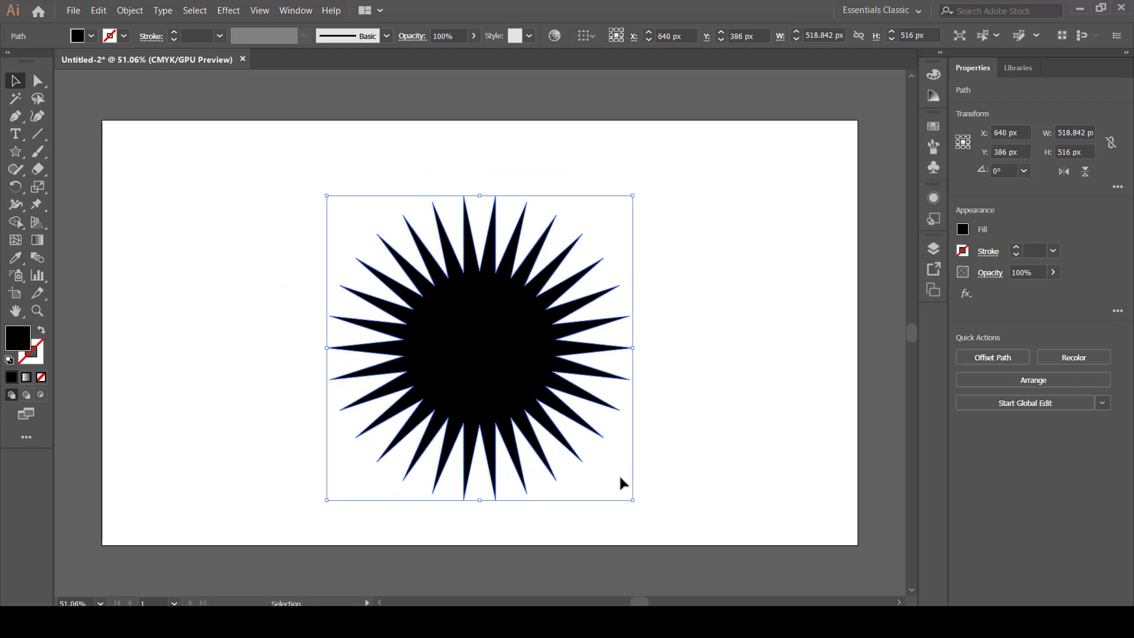
click(726, 387)
click(526, 337)
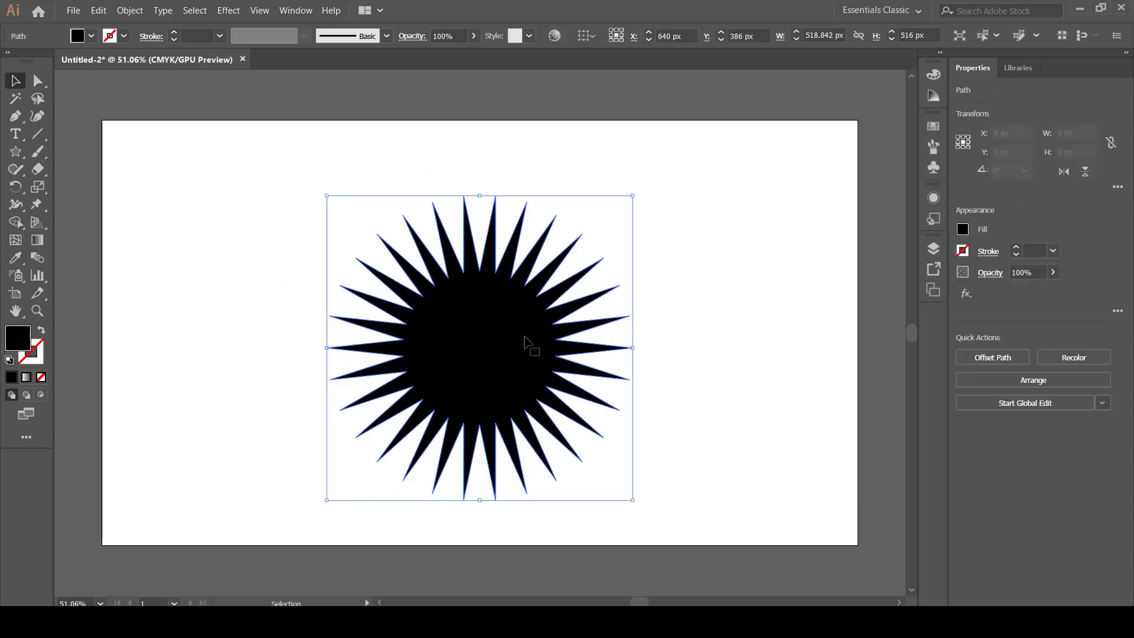
Fill the star with a radial gradient and reverse it so that black is at the centre and white at the tips.
click(38, 239)
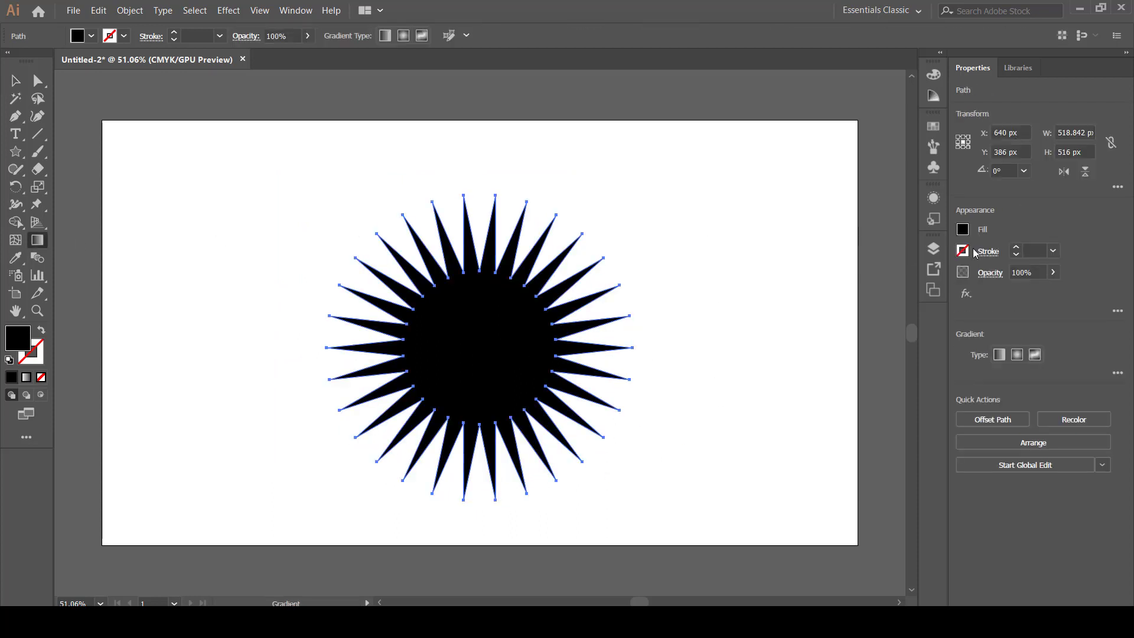
click(999, 354)
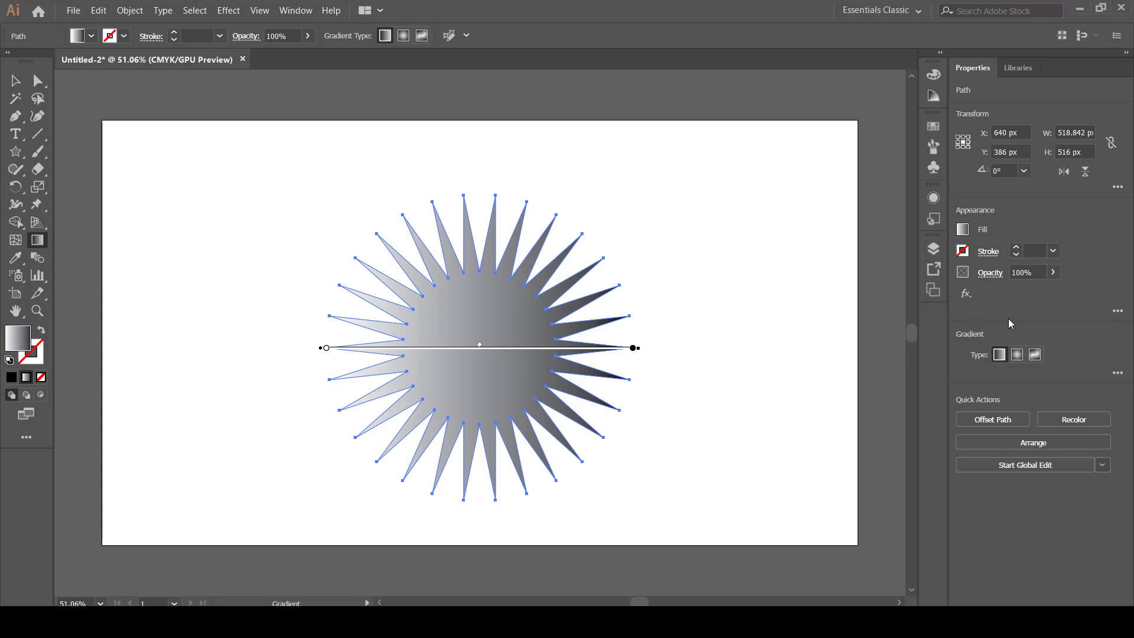
click(1117, 373)
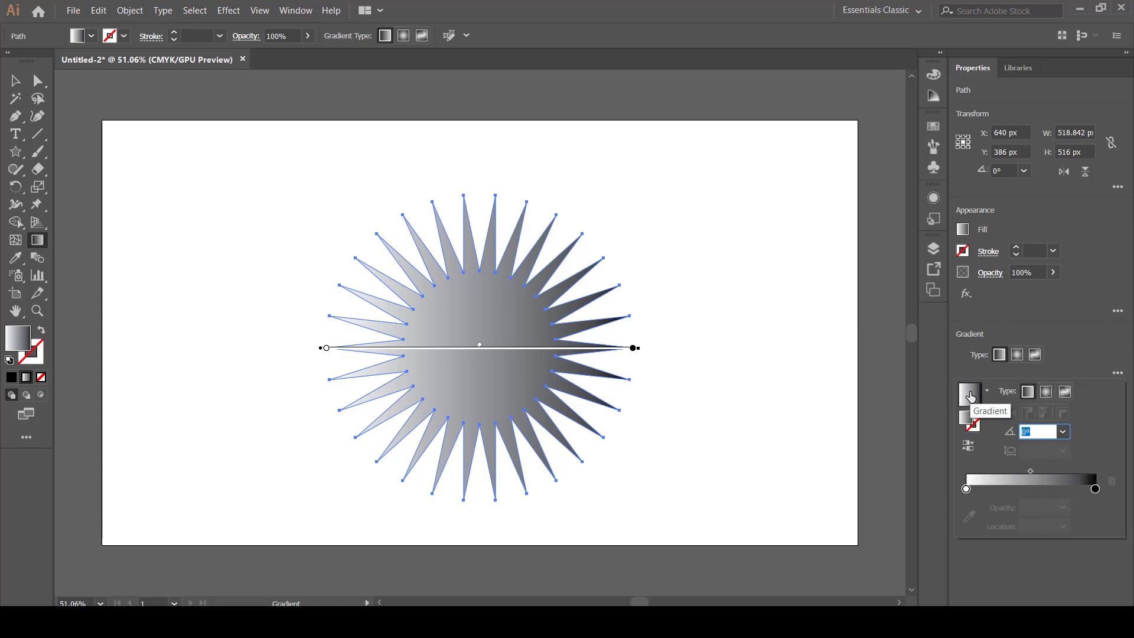
click(1050, 320)
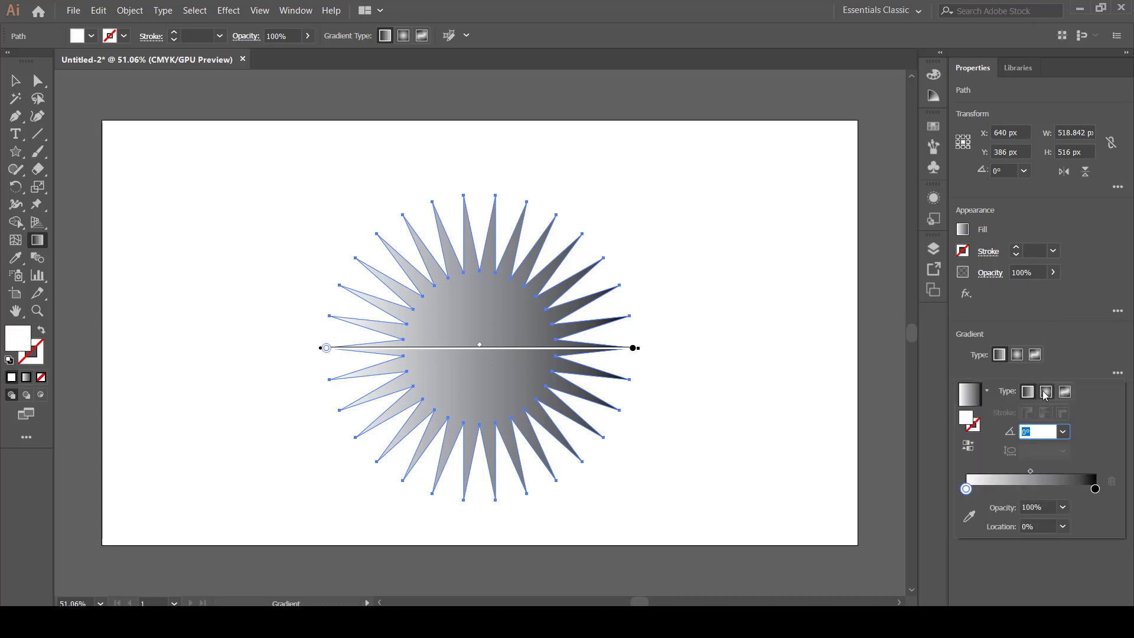
click(1044, 393)
click(967, 488)
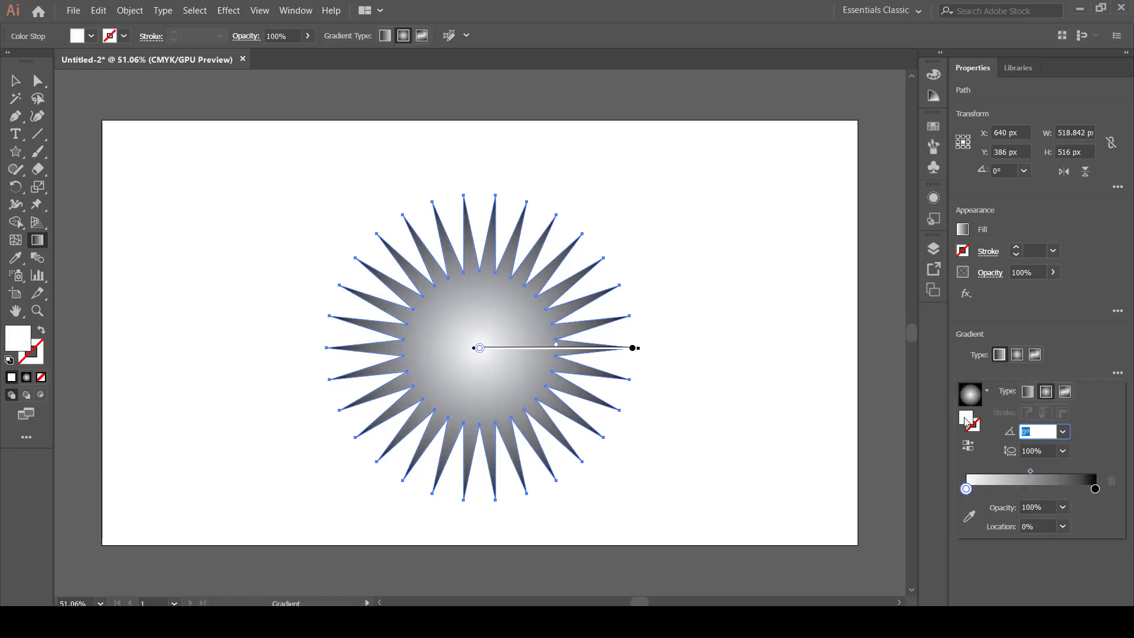
click(968, 445)
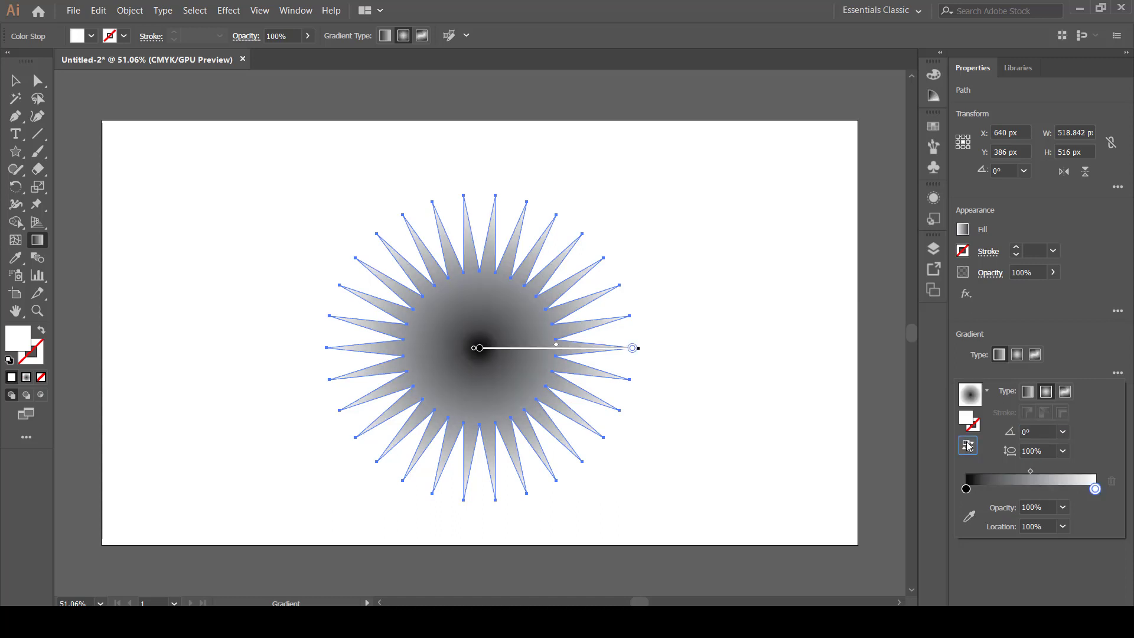
Recolour the gradient's black stop to dark red and slide it to a location of about 59%.
click(966, 489)
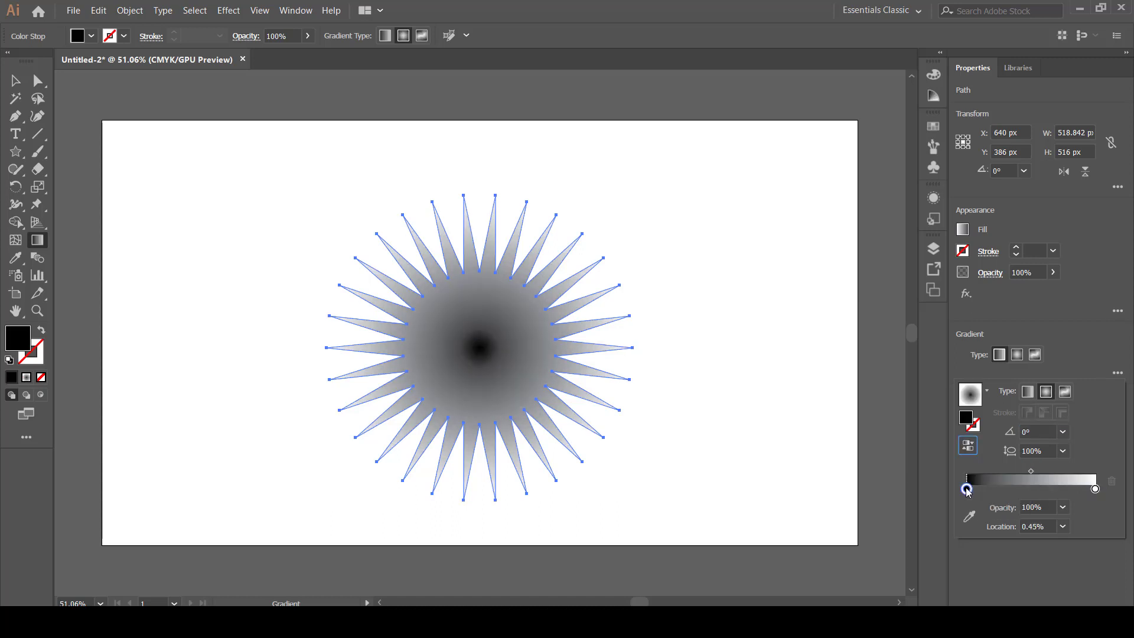
double_click(966, 489)
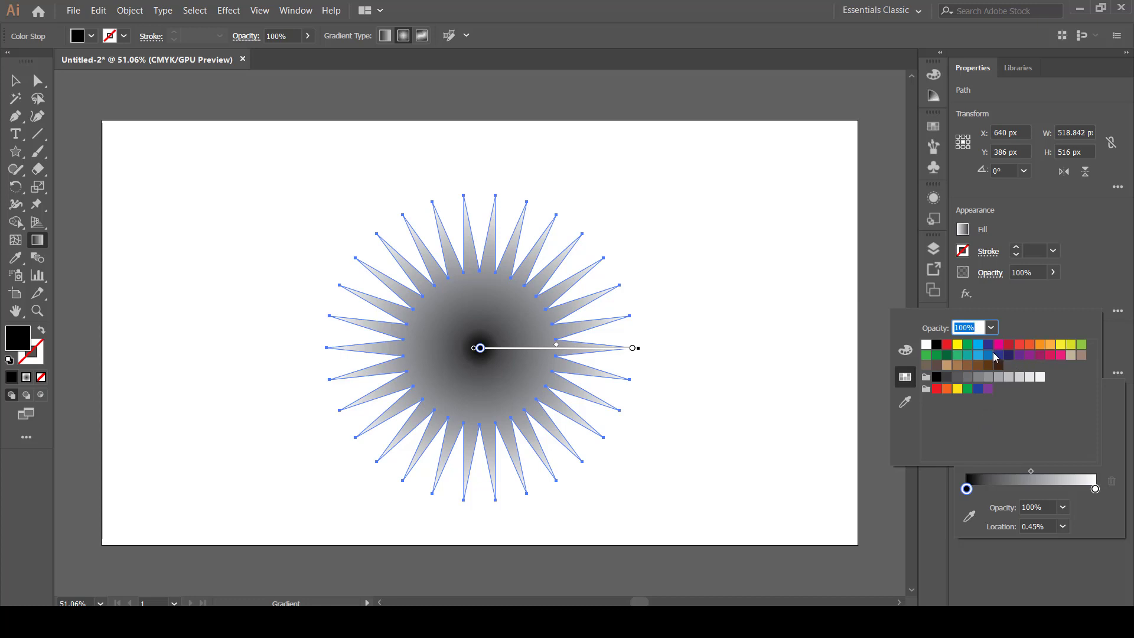
click(1008, 344)
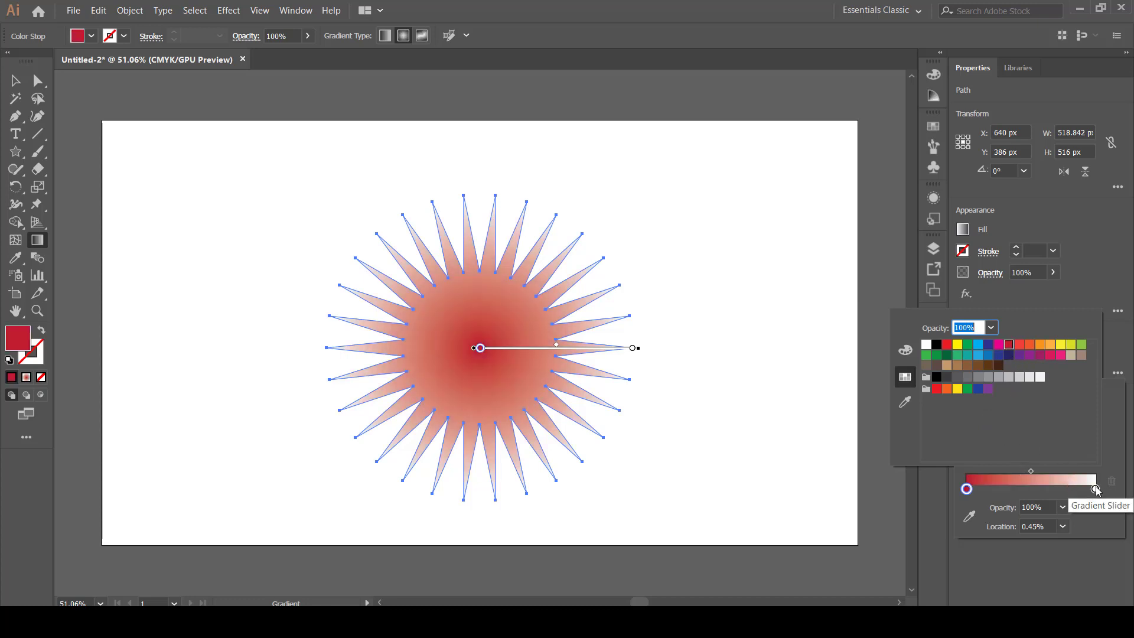
click(967, 489)
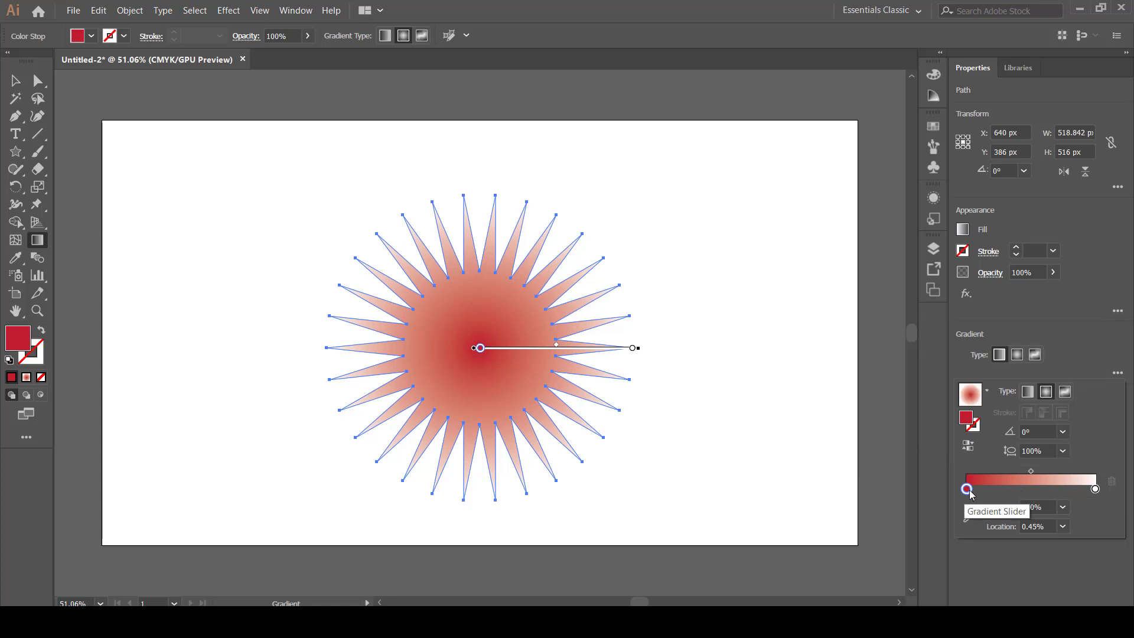
mouse_move(966, 489)
mouse_down()
mouse_move(1059, 491)
mouse_move(1046, 489)
mouse_up()
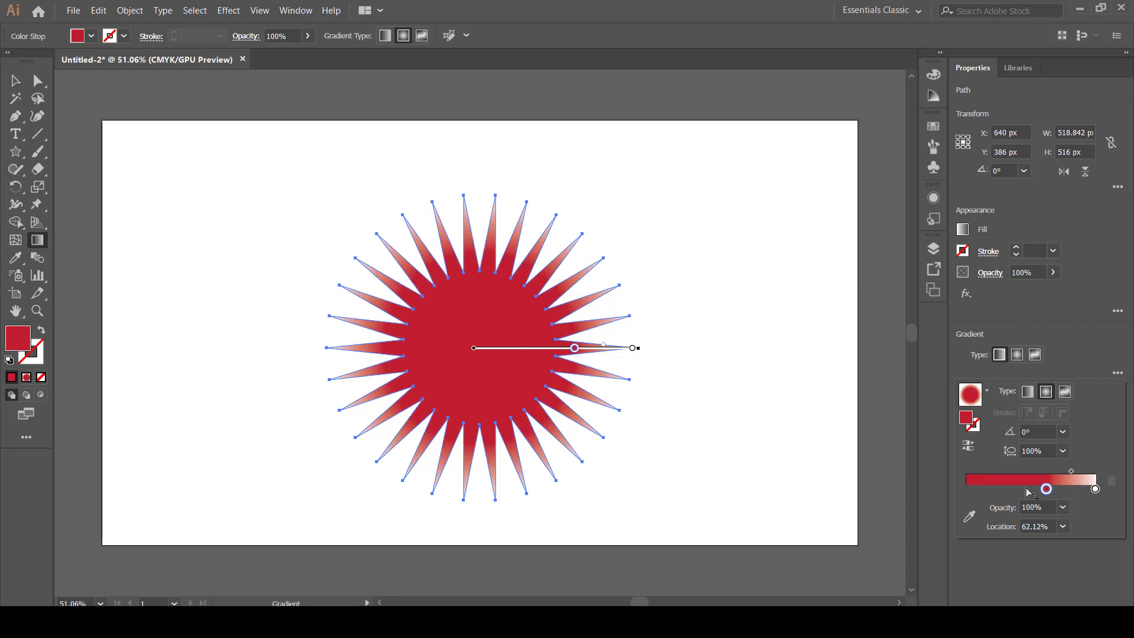
key(v)
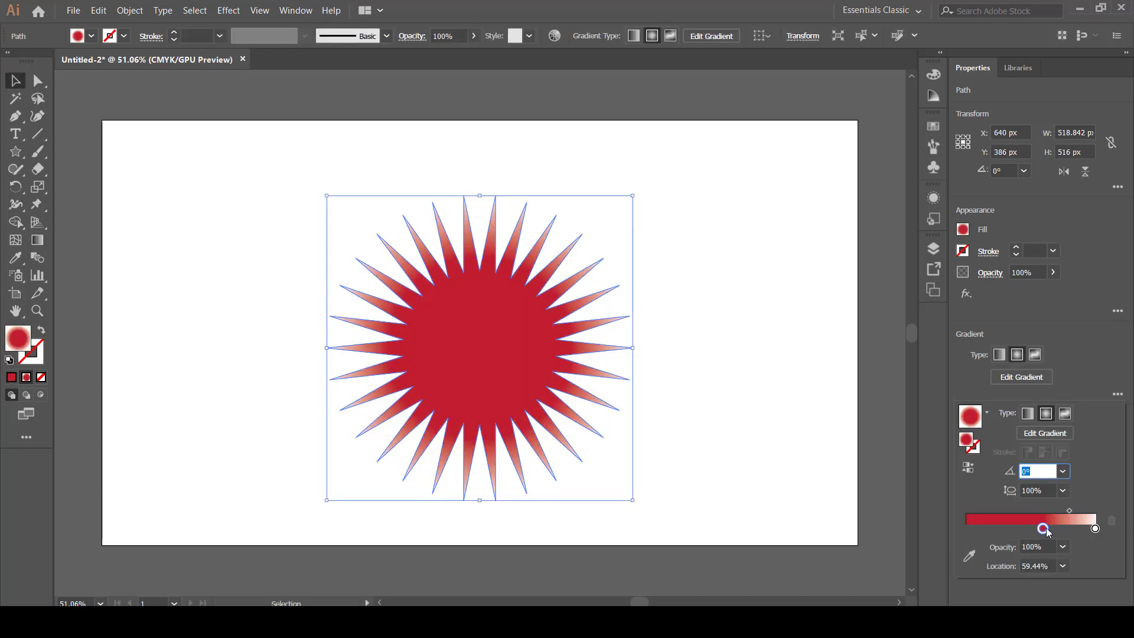
Add a dark blue gradient stop at 0% and shift the blue-to-red midpoint to about 26%.
click(966, 528)
double_click(966, 528)
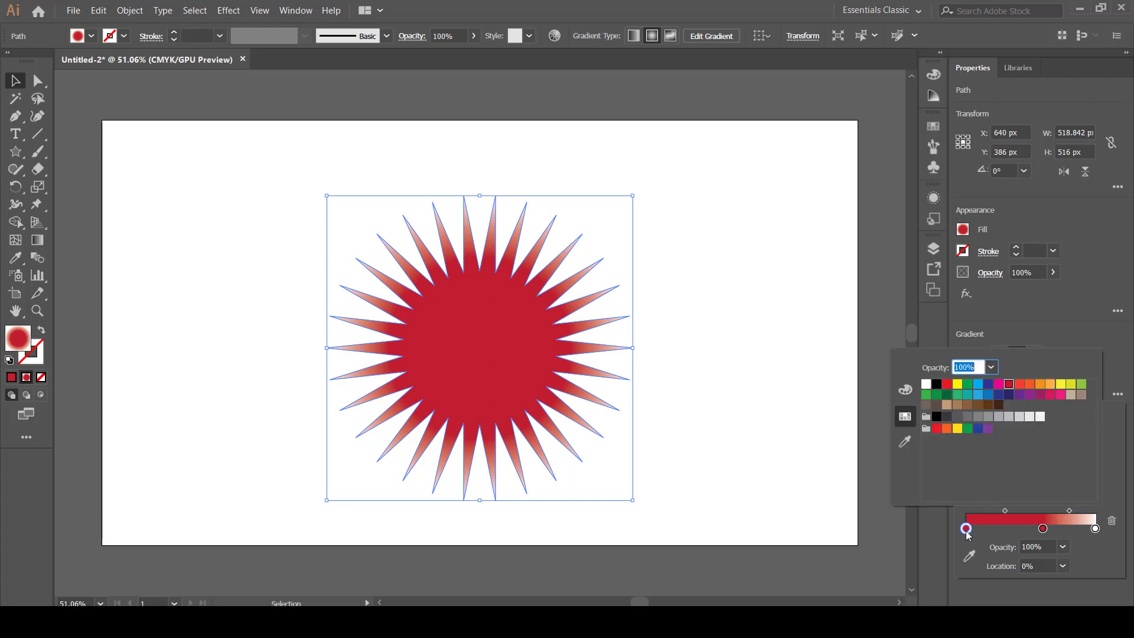
click(998, 395)
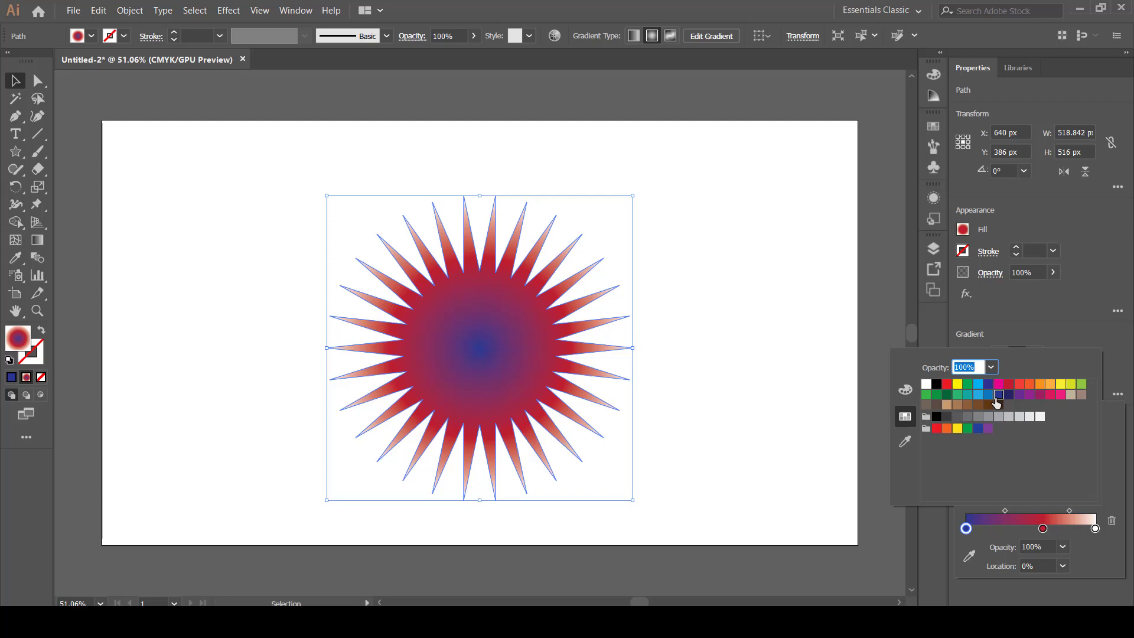
click(1006, 395)
click(750, 393)
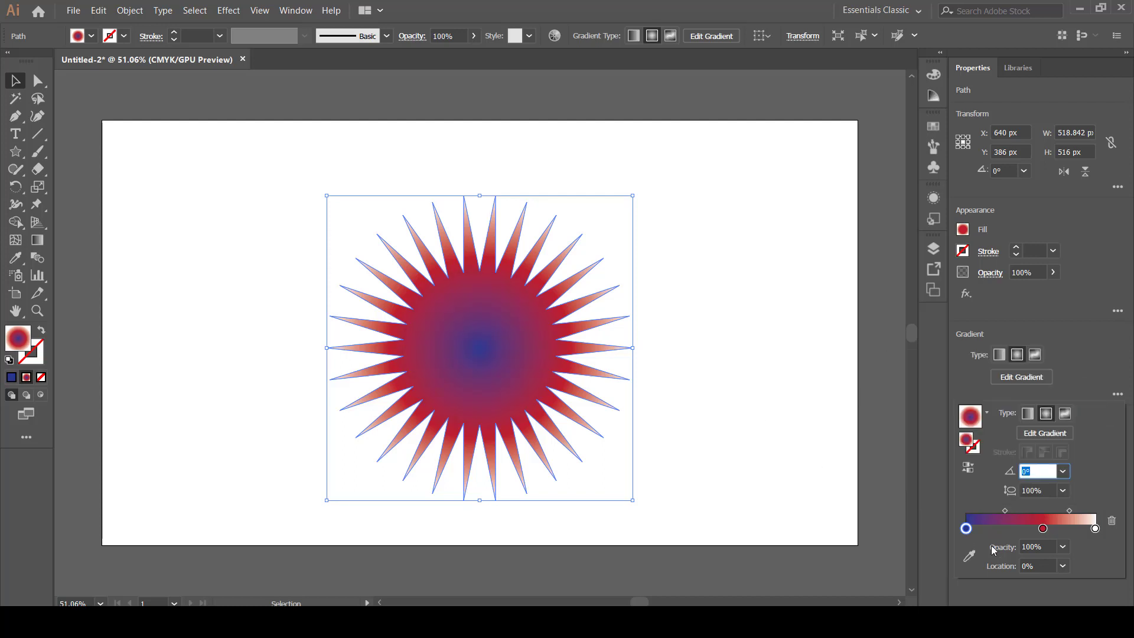
drag(1004, 511, 983, 510)
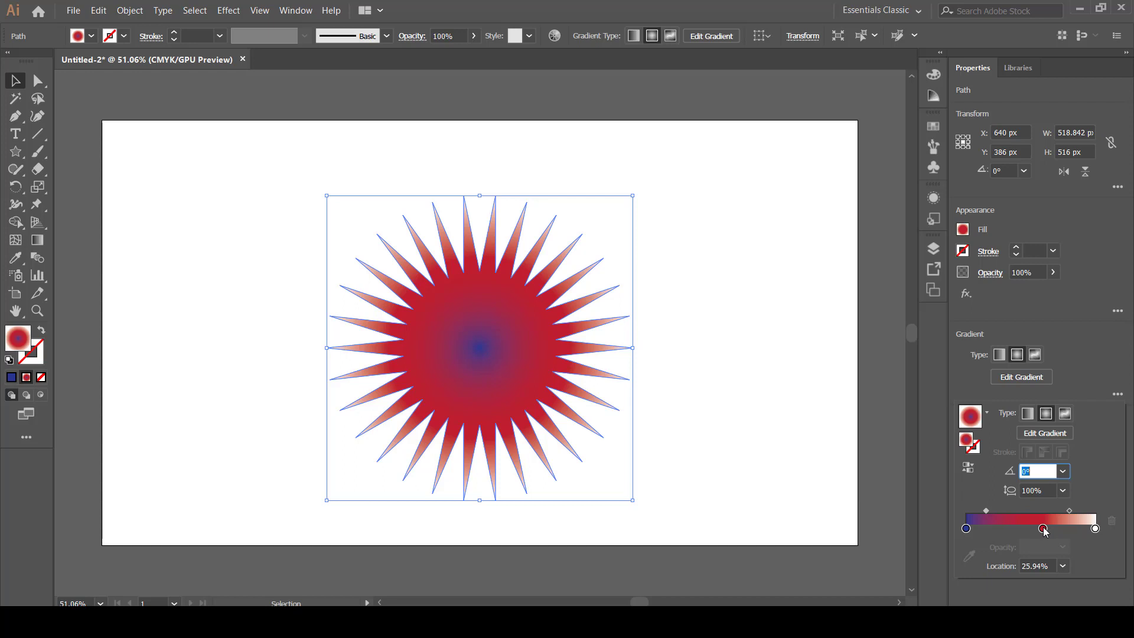
Paste a copy of the star in front of the original and shrink it proportionally to a tiny star at the centre.
click(129, 10)
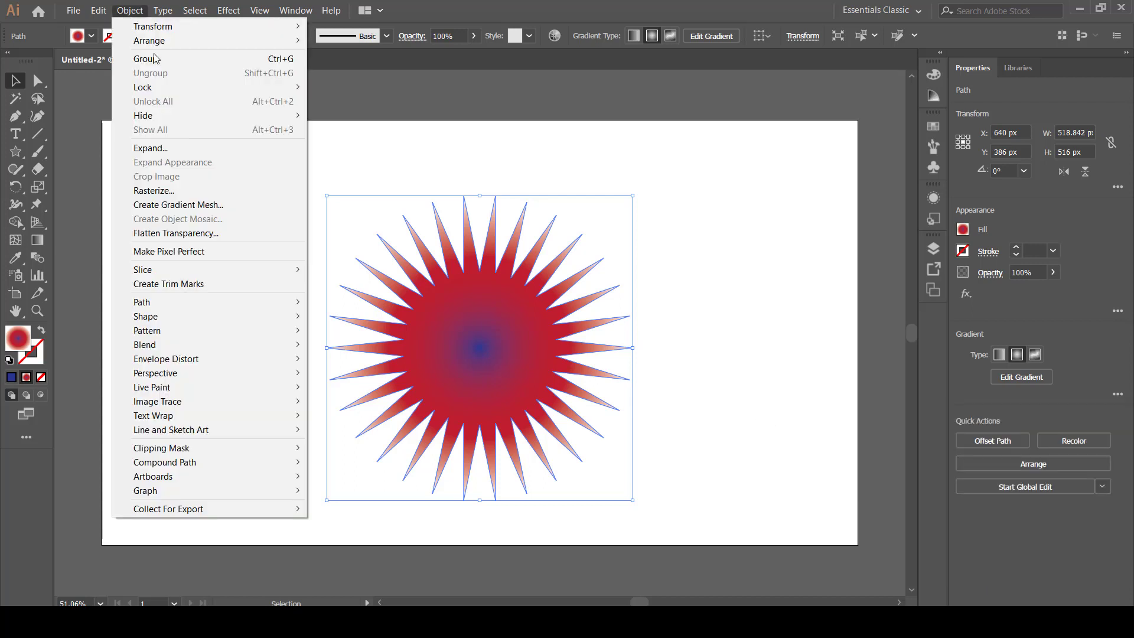
click(334, 197)
drag(258, 173, 757, 494)
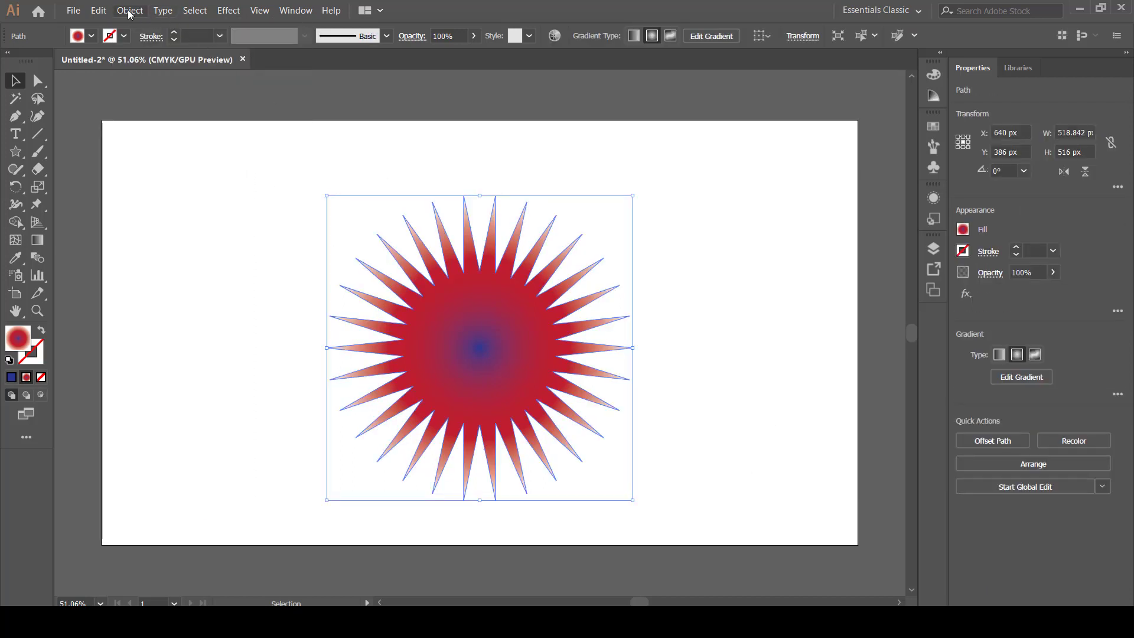
click(98, 11)
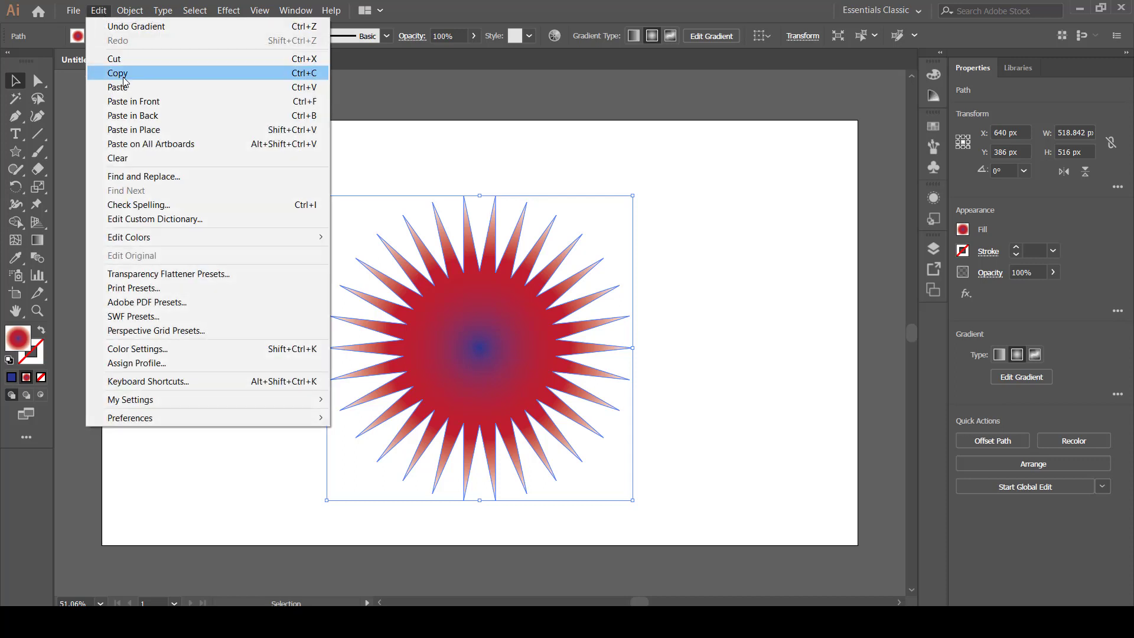
click(119, 73)
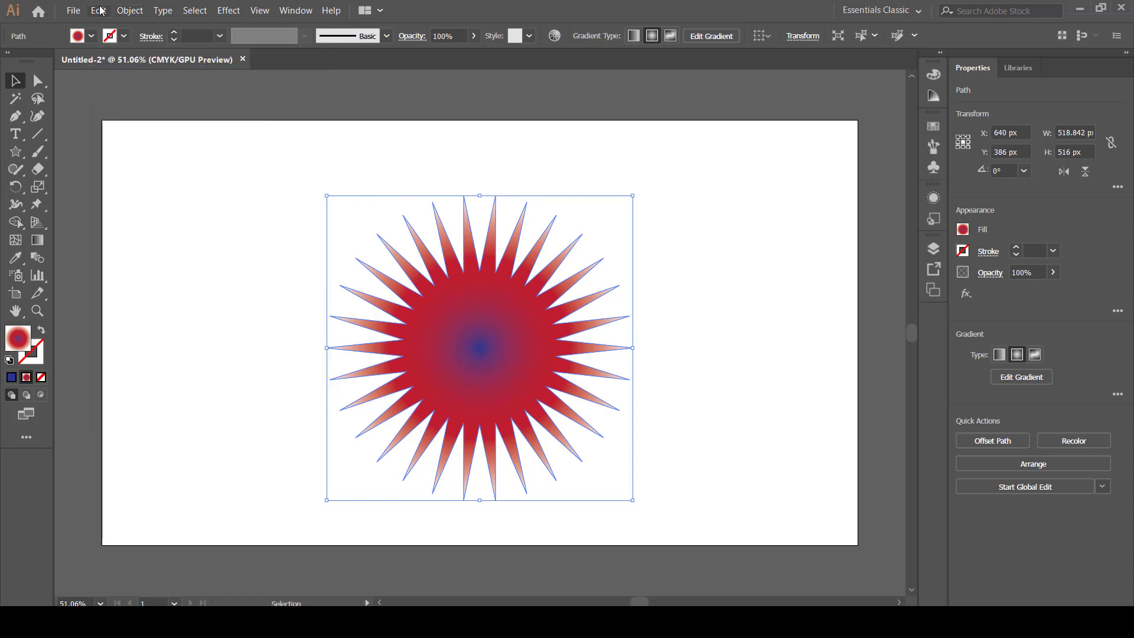
click(98, 10)
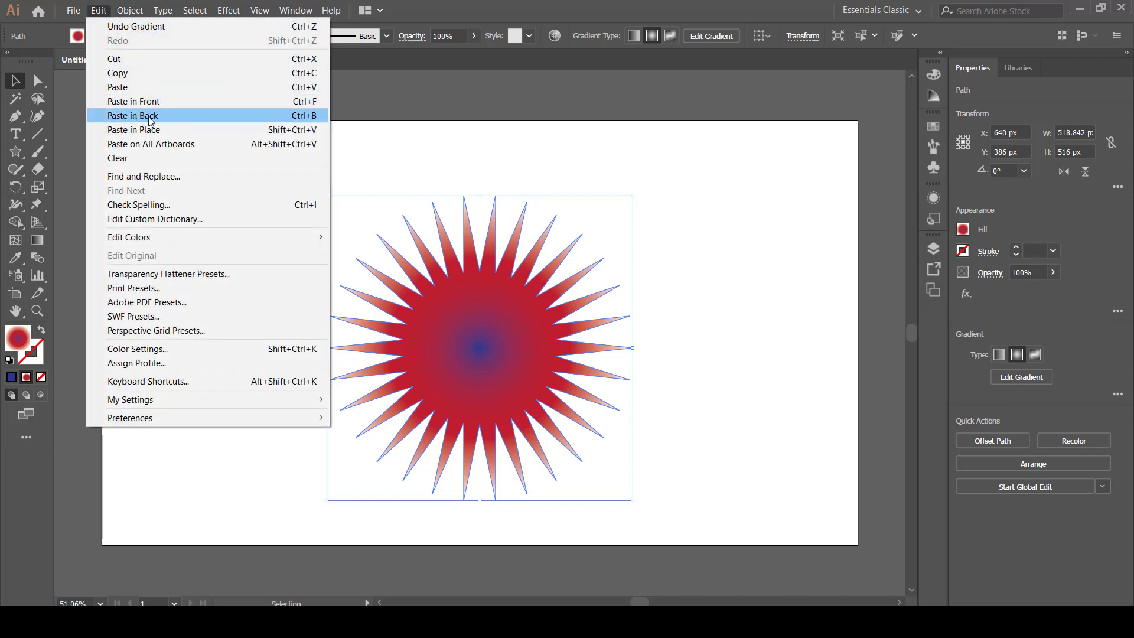
click(147, 102)
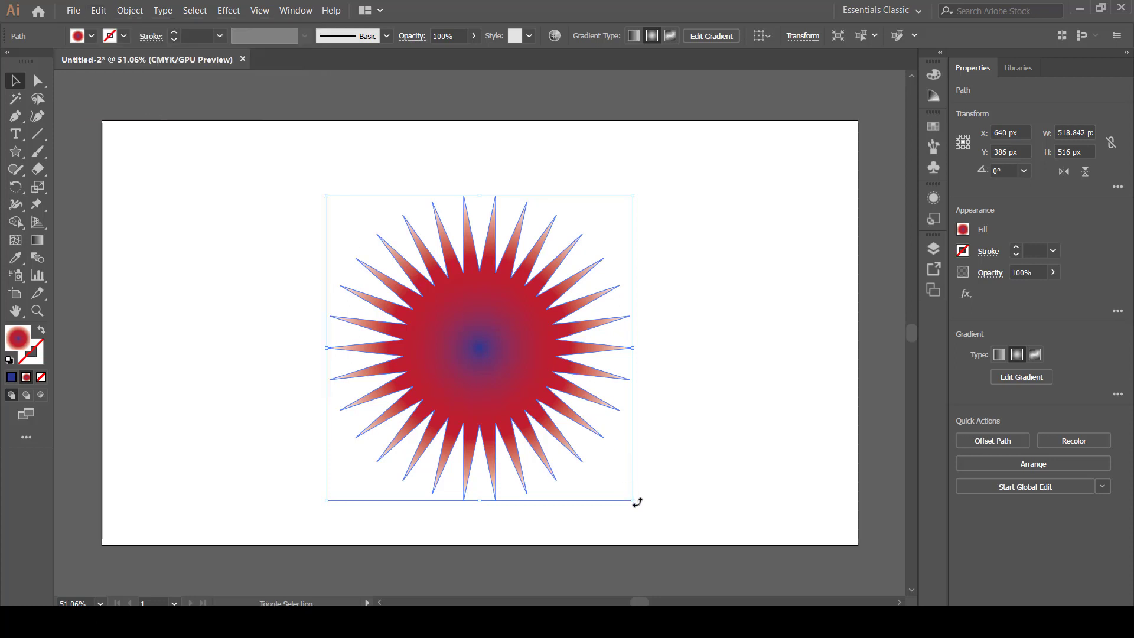
drag(634, 502, 527, 358)
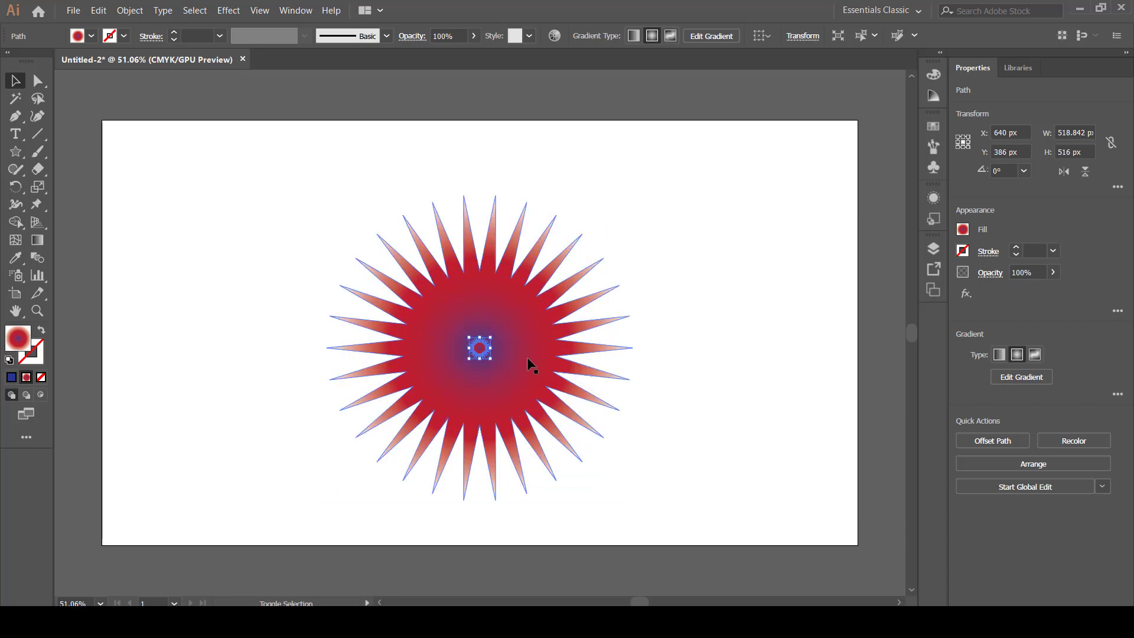
click(696, 355)
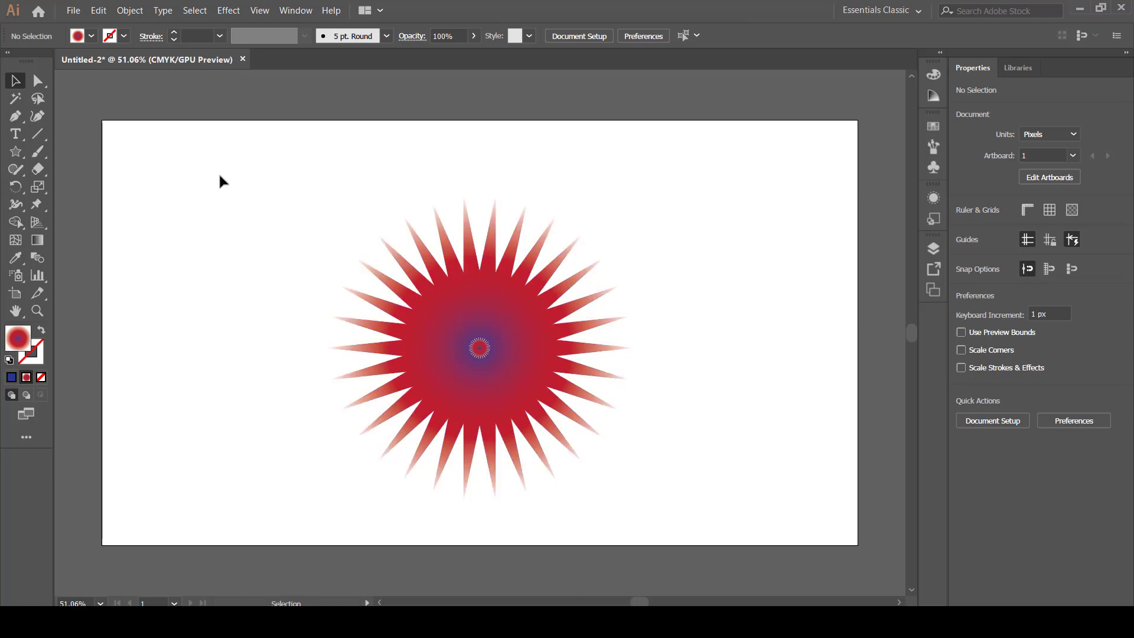
Select the large star together with the tiny centre star and make a blend between them.
drag(219, 172, 694, 495)
click(748, 396)
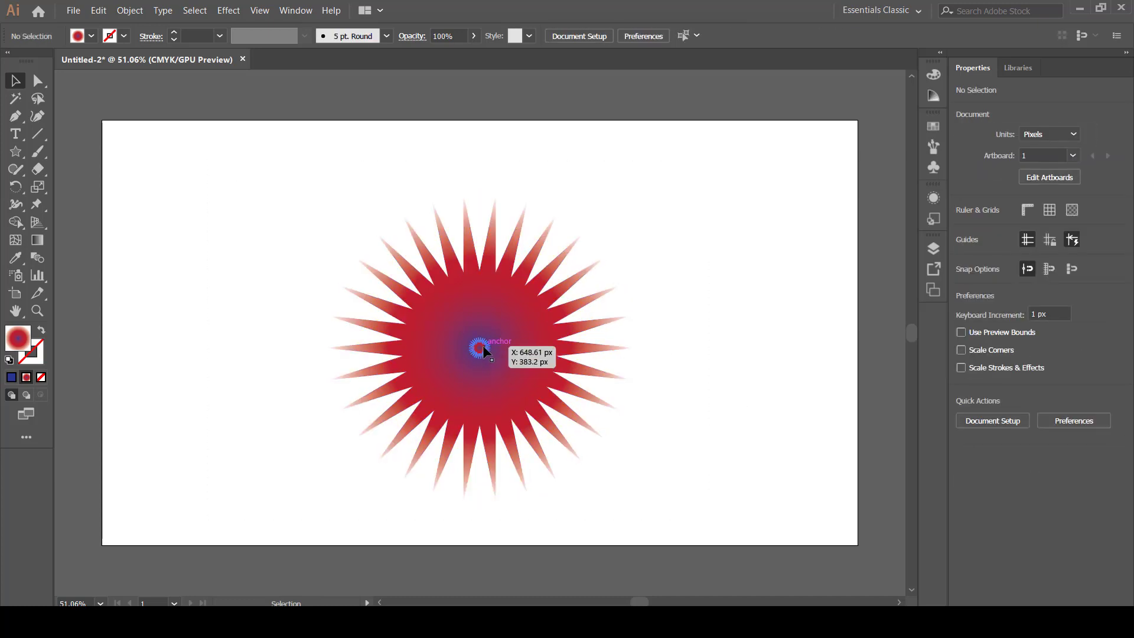
click(483, 349)
drag(273, 217, 658, 547)
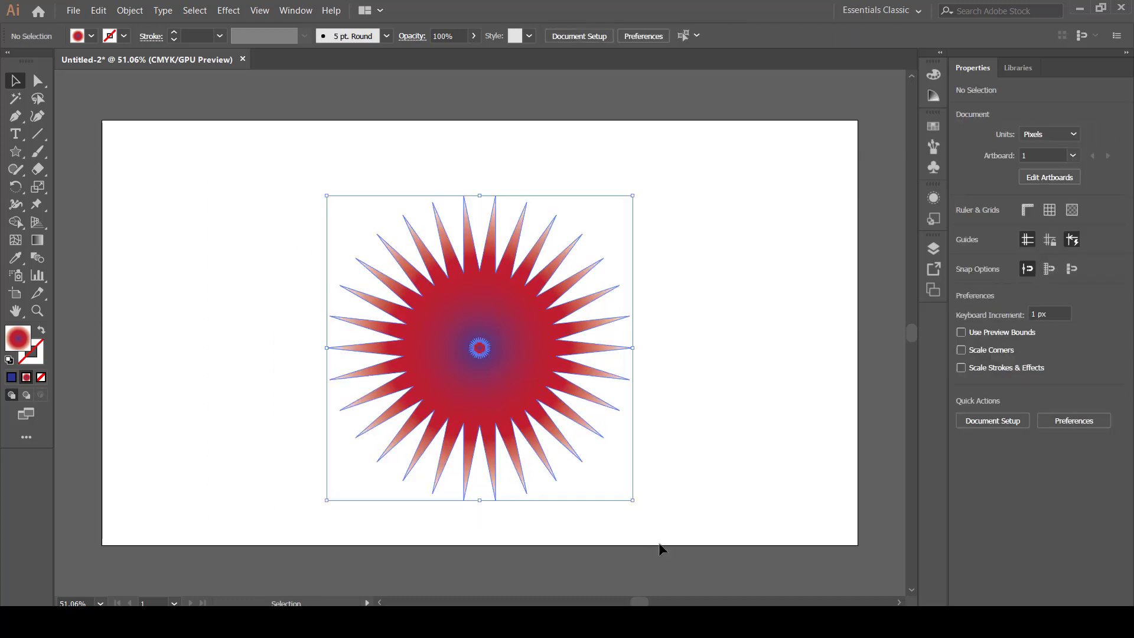
click(142, 10)
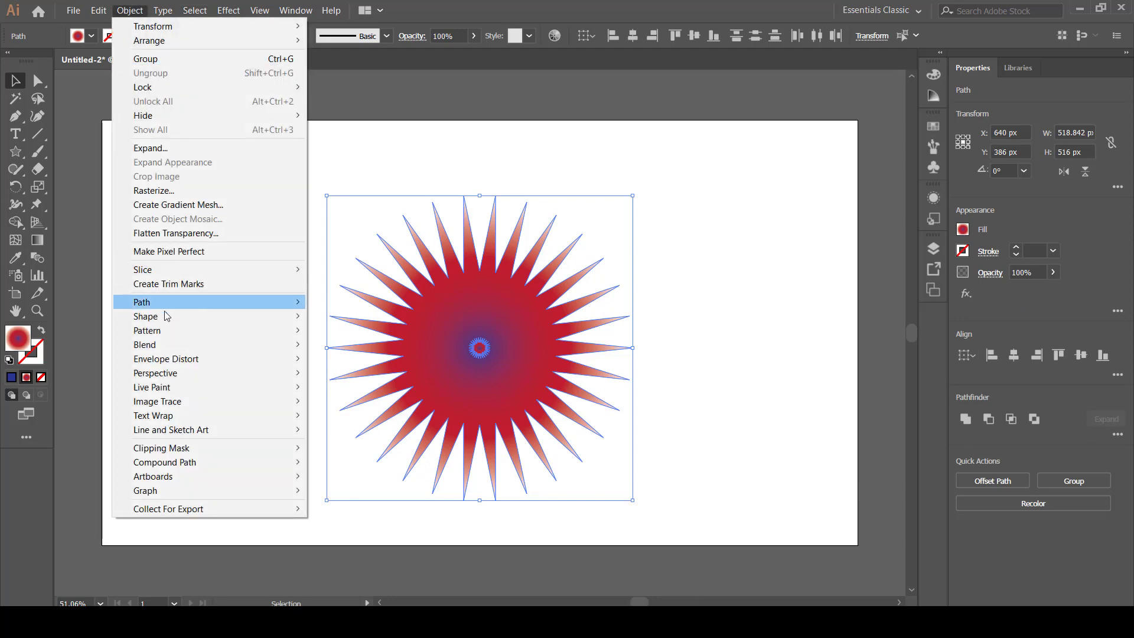
mouse_move(204, 345)
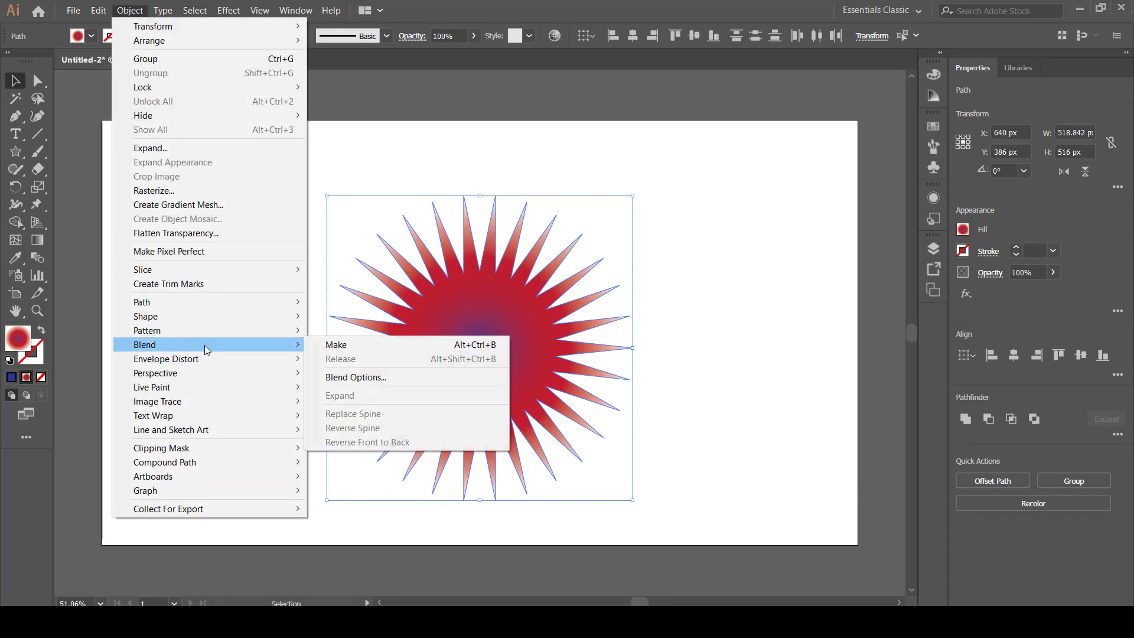
click(346, 347)
click(254, 307)
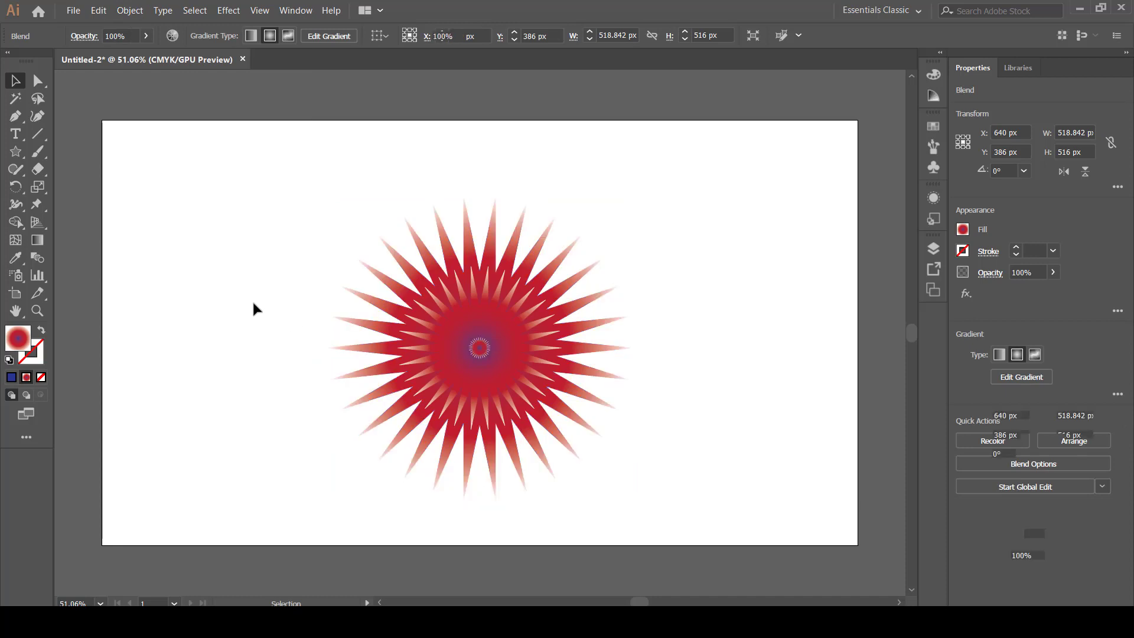
Set the star blend's spacing to Specified Steps with 50 steps, with the preview on.
drag(204, 155, 640, 518)
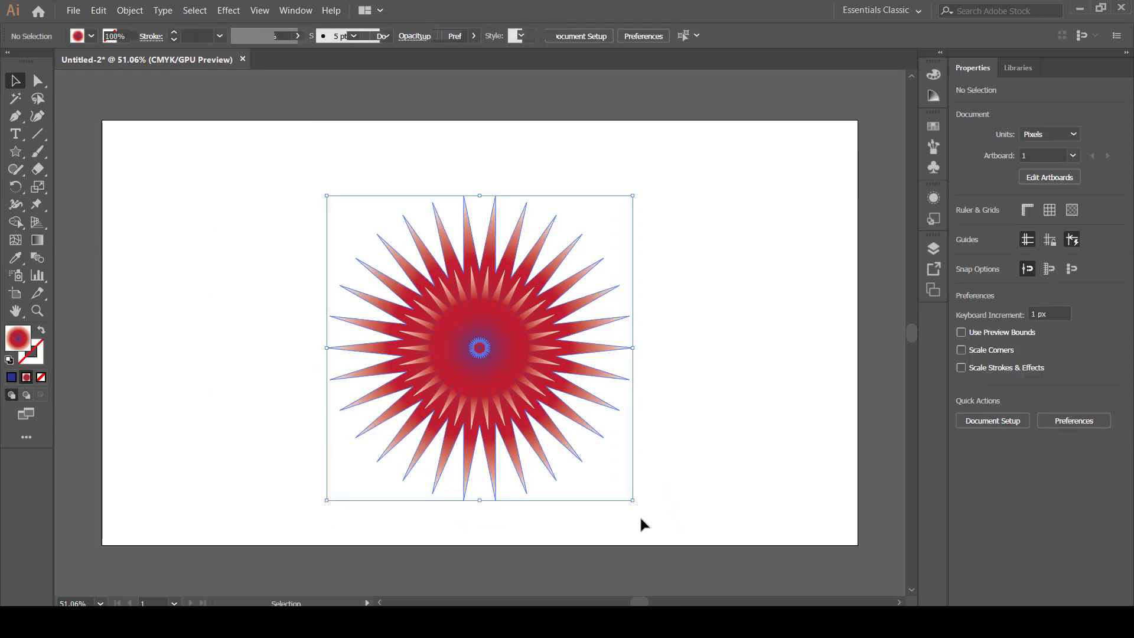
click(130, 10)
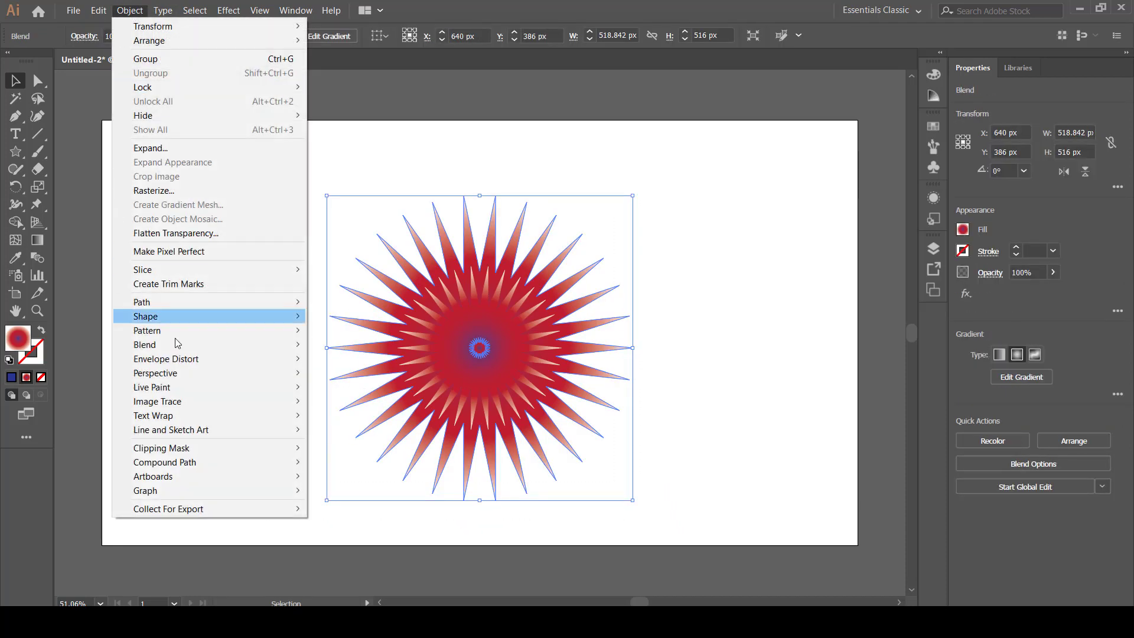
mouse_move(155, 349)
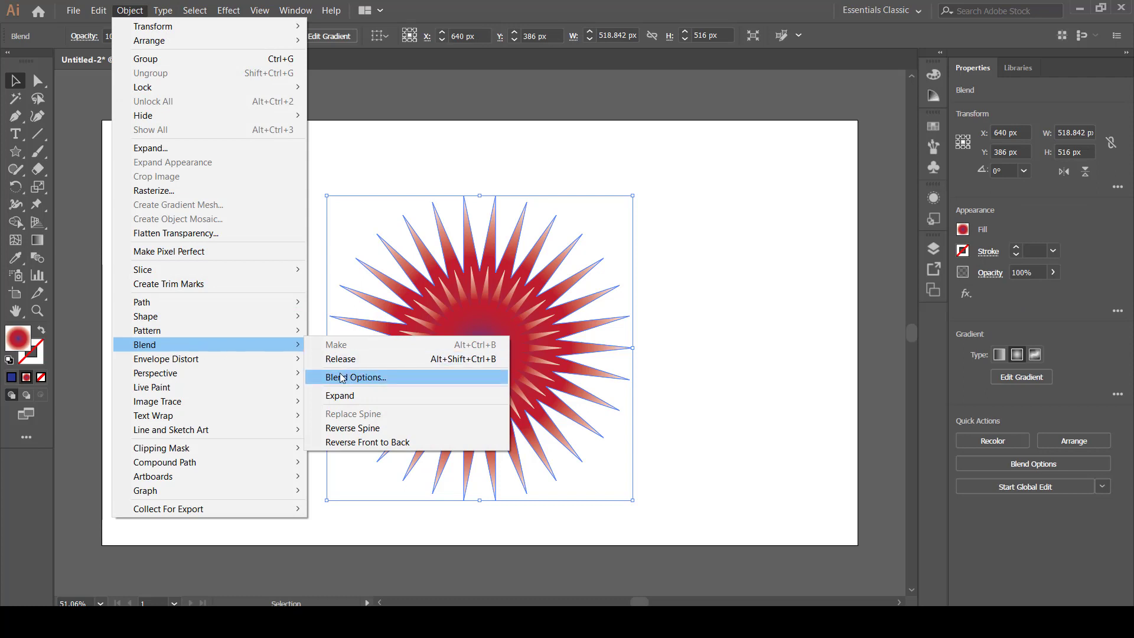
click(371, 378)
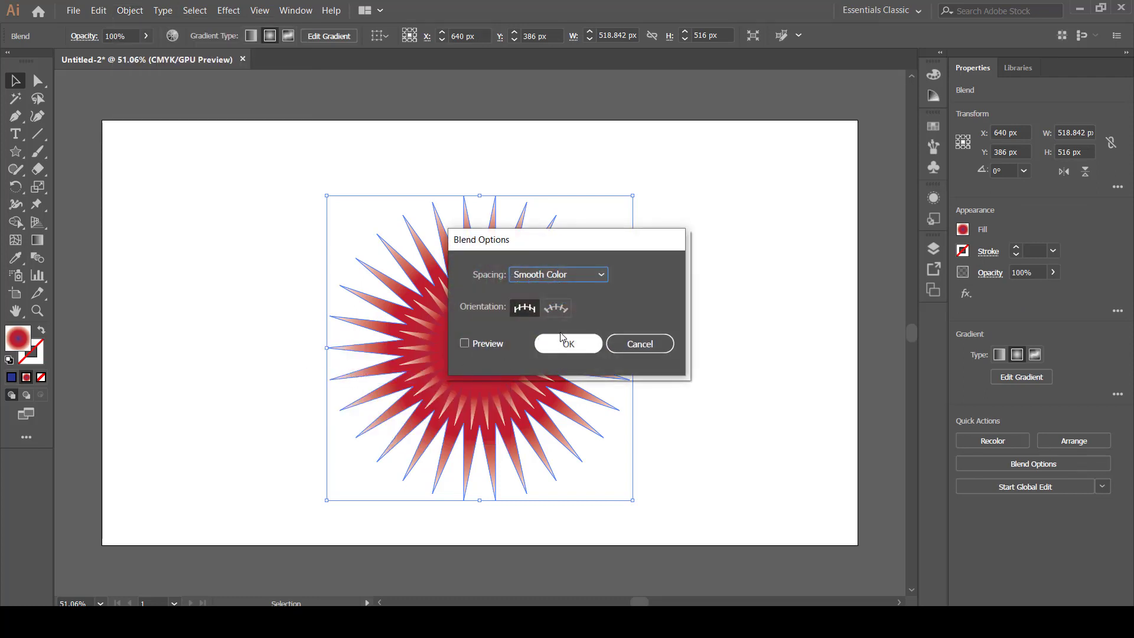
click(588, 274)
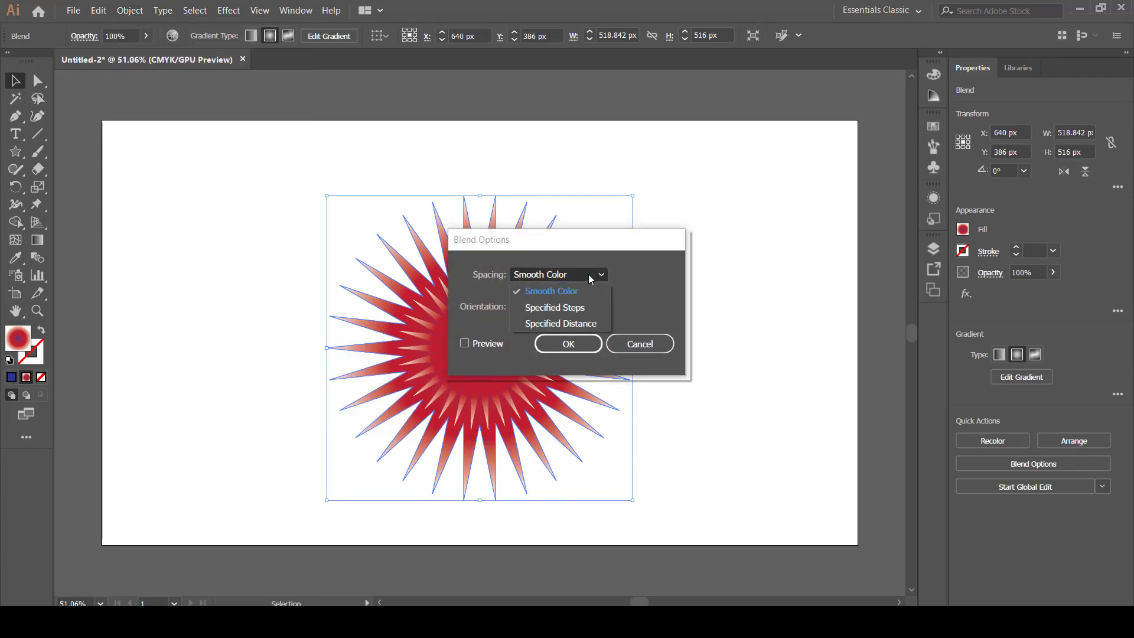
click(571, 308)
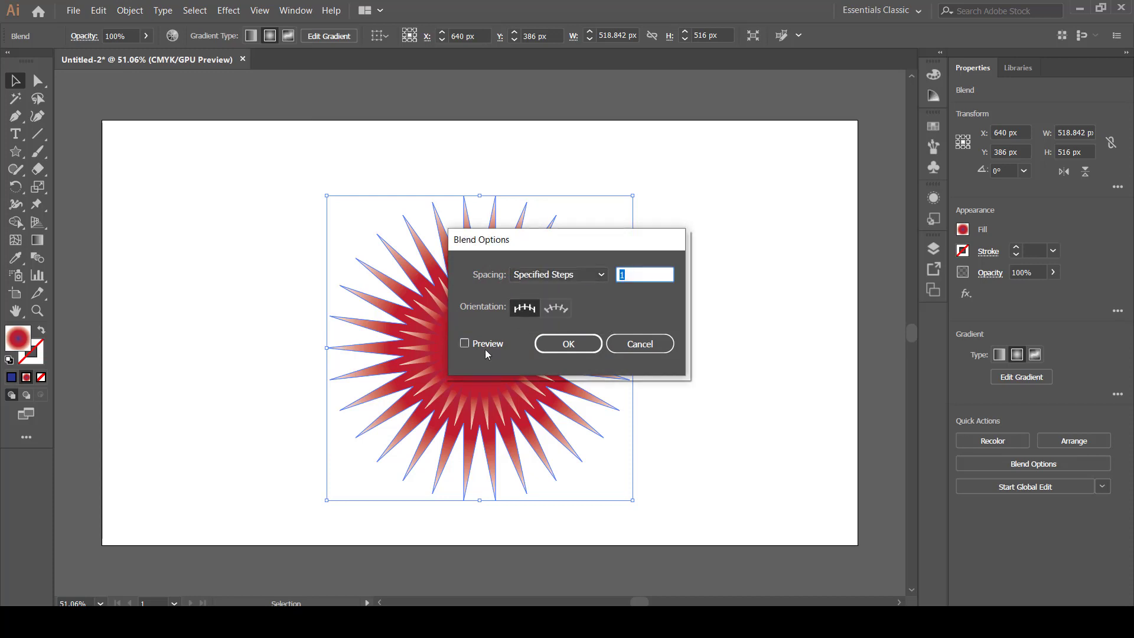
double_click(621, 274)
click(562, 346)
click(710, 334)
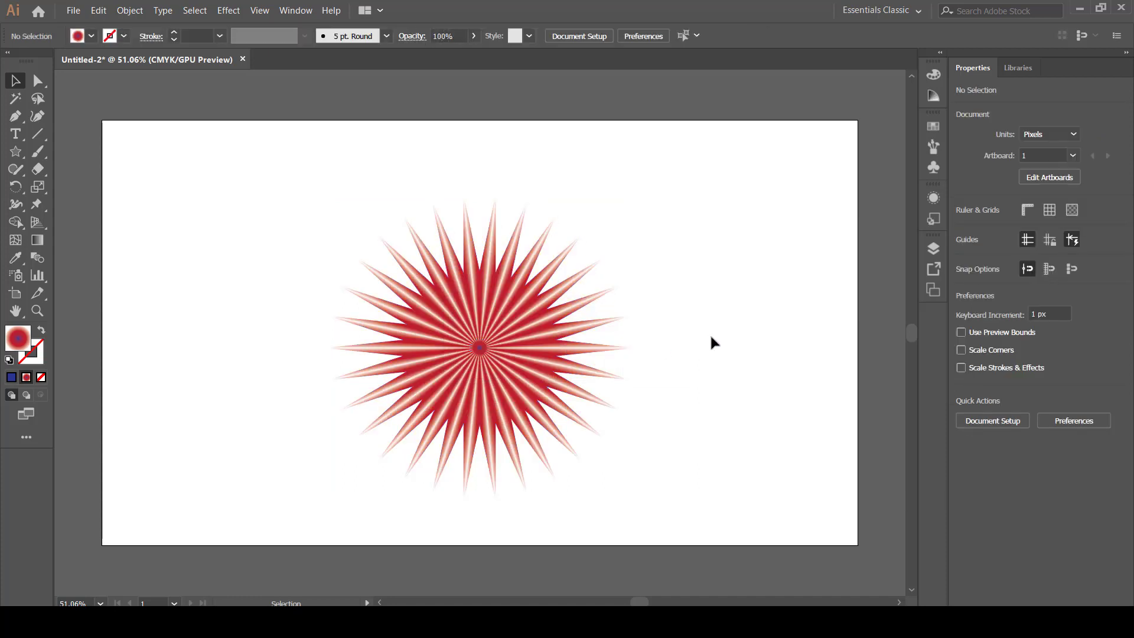
Start a Distort & Transform Tweak effect on the blended star with its preview on, keeping the dialog clear of the artwork.
drag(229, 163, 682, 458)
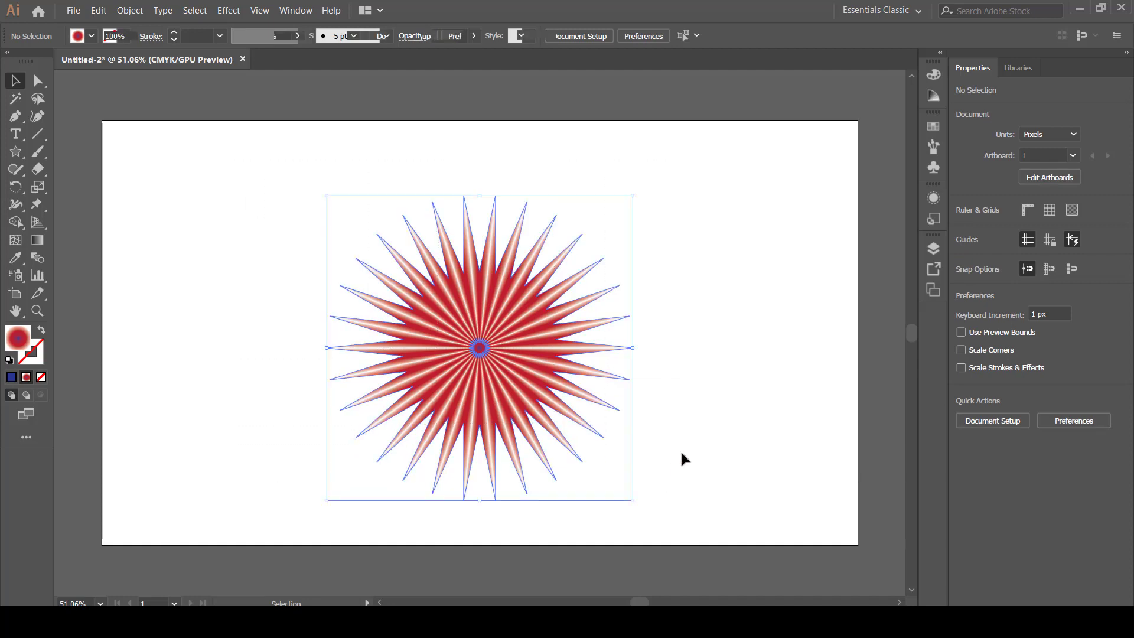
click(716, 348)
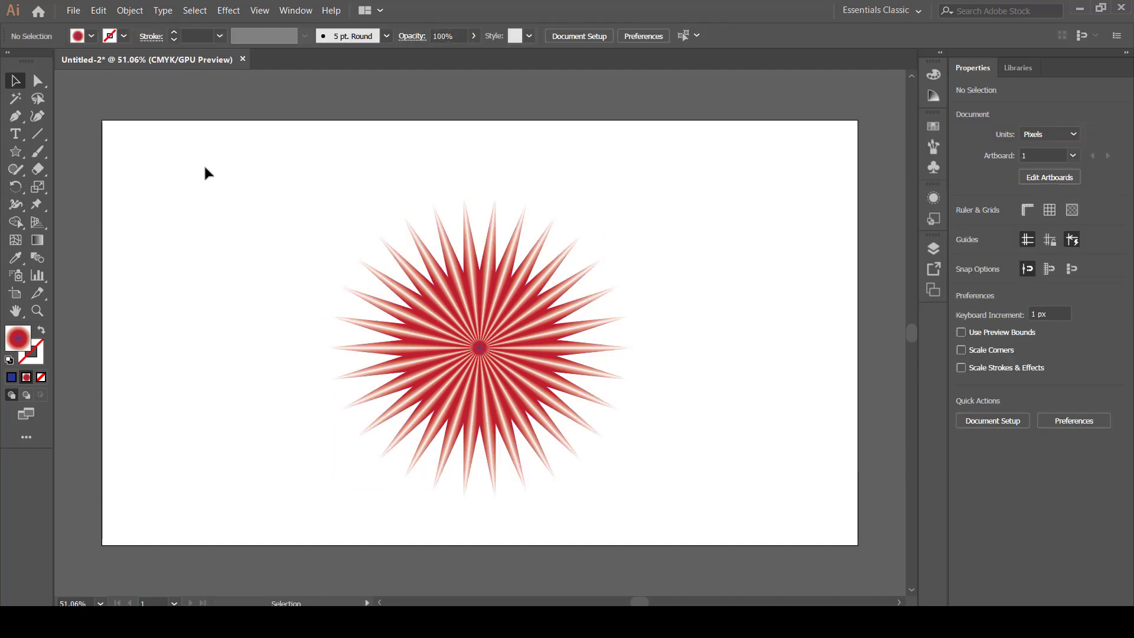
drag(197, 151, 659, 437)
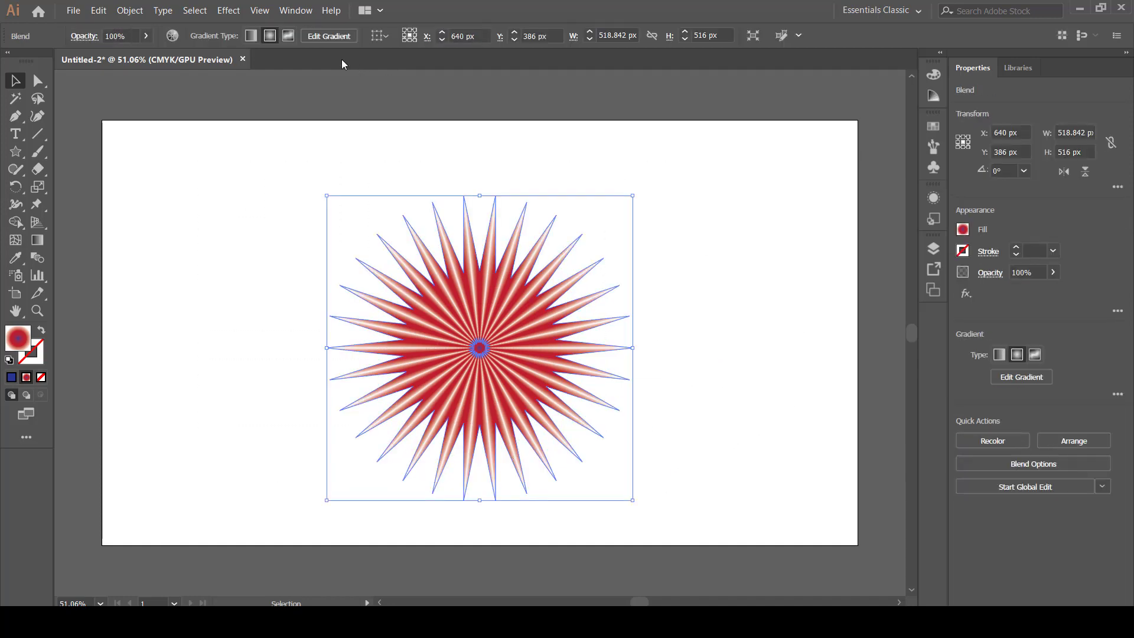
click(228, 10)
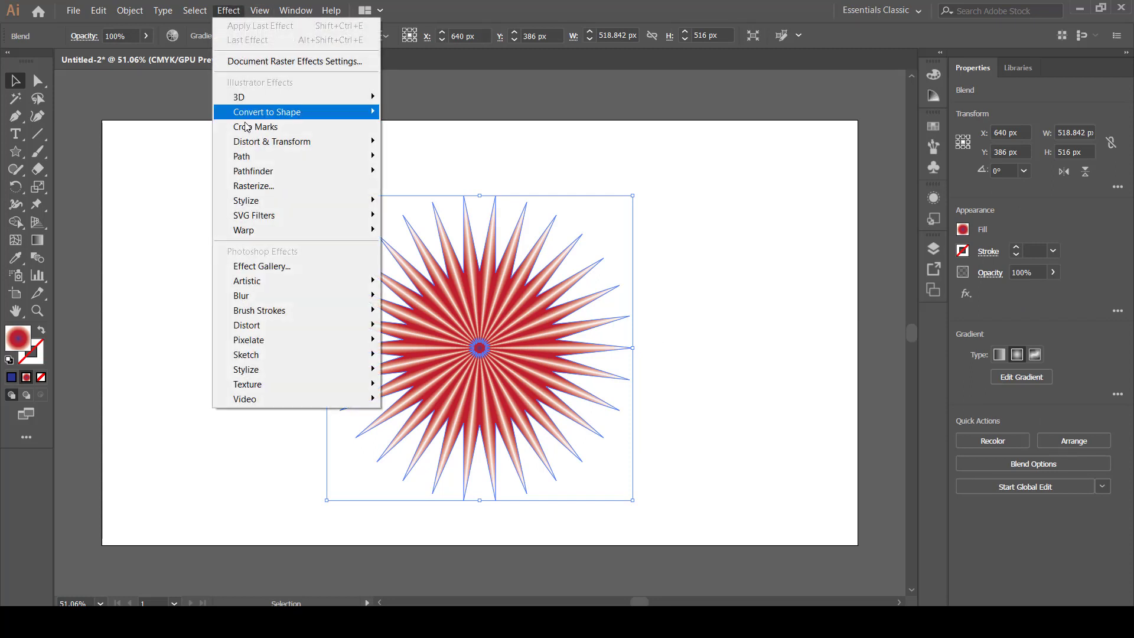
mouse_move(264, 142)
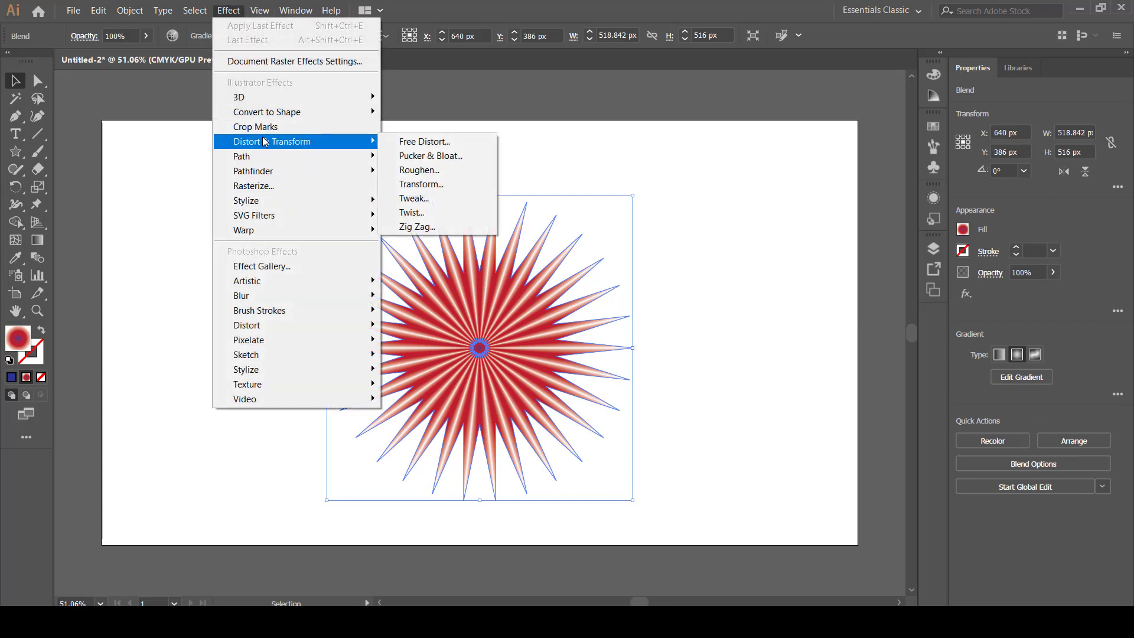
click(414, 199)
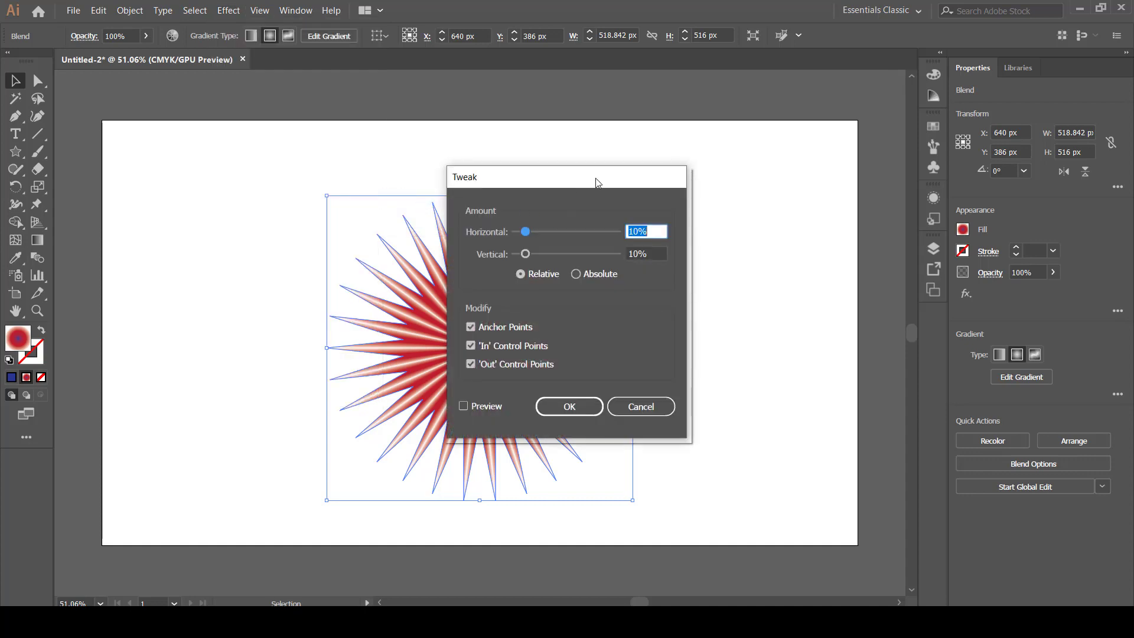
drag(597, 183, 686, 179)
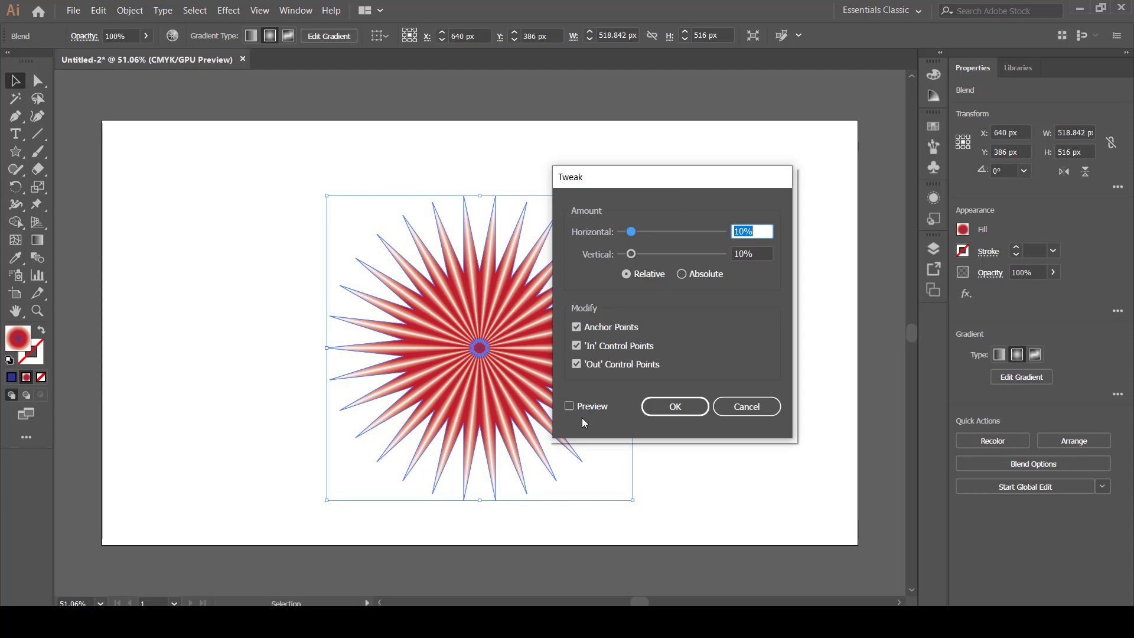
click(570, 407)
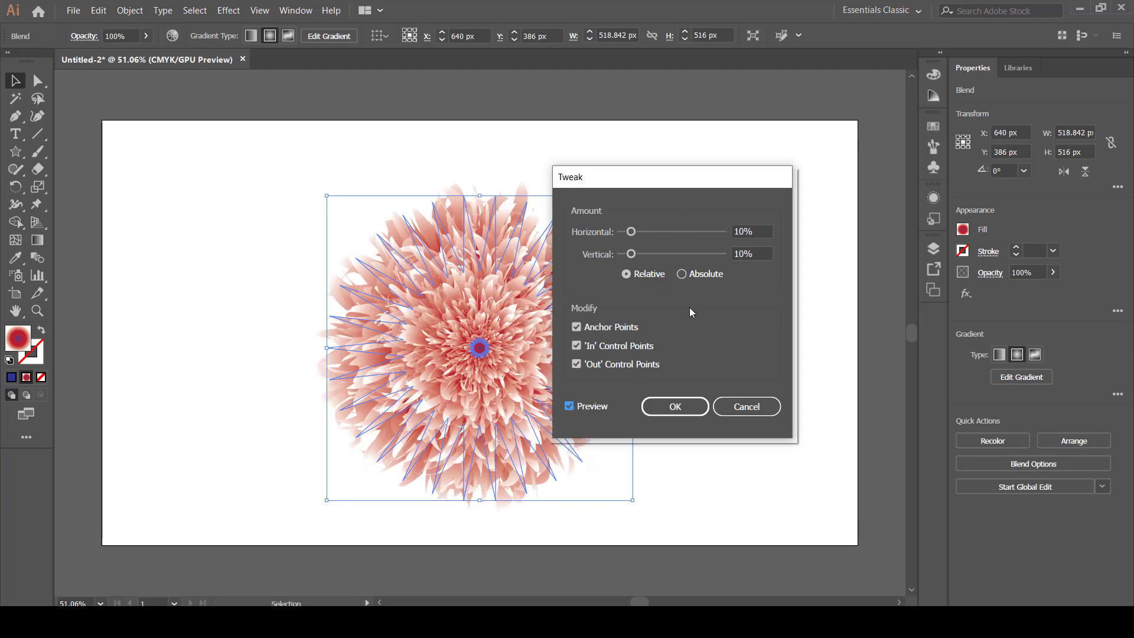
drag(665, 188, 759, 171)
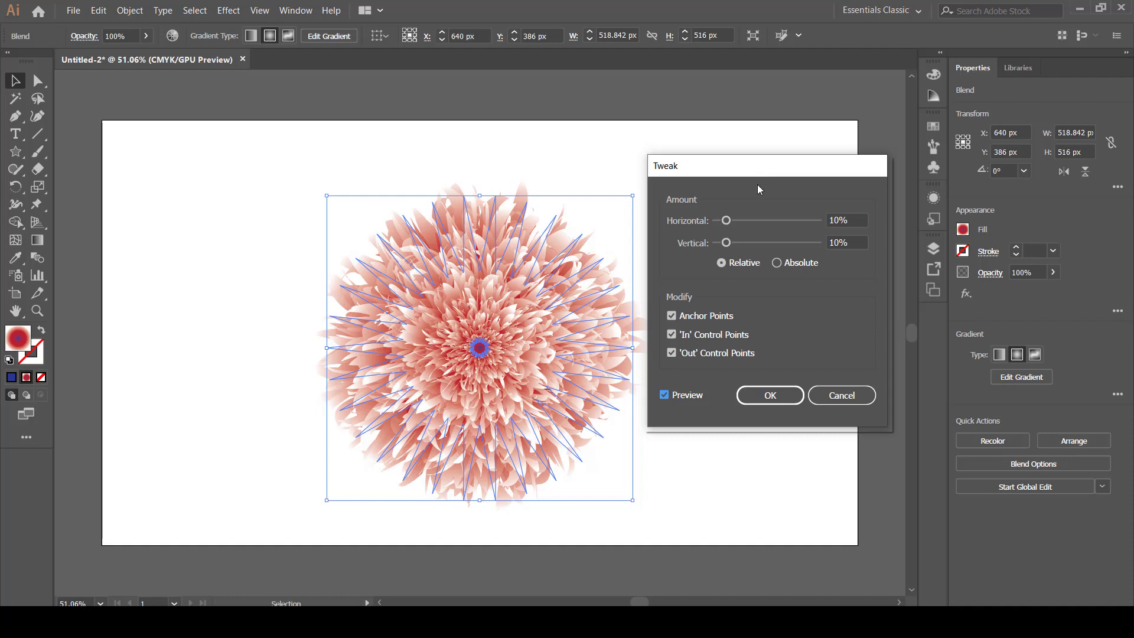
Set the Tweak amounts to 14% horizontal and 14% vertical, relative, and apply the effect.
drag(726, 243, 734, 243)
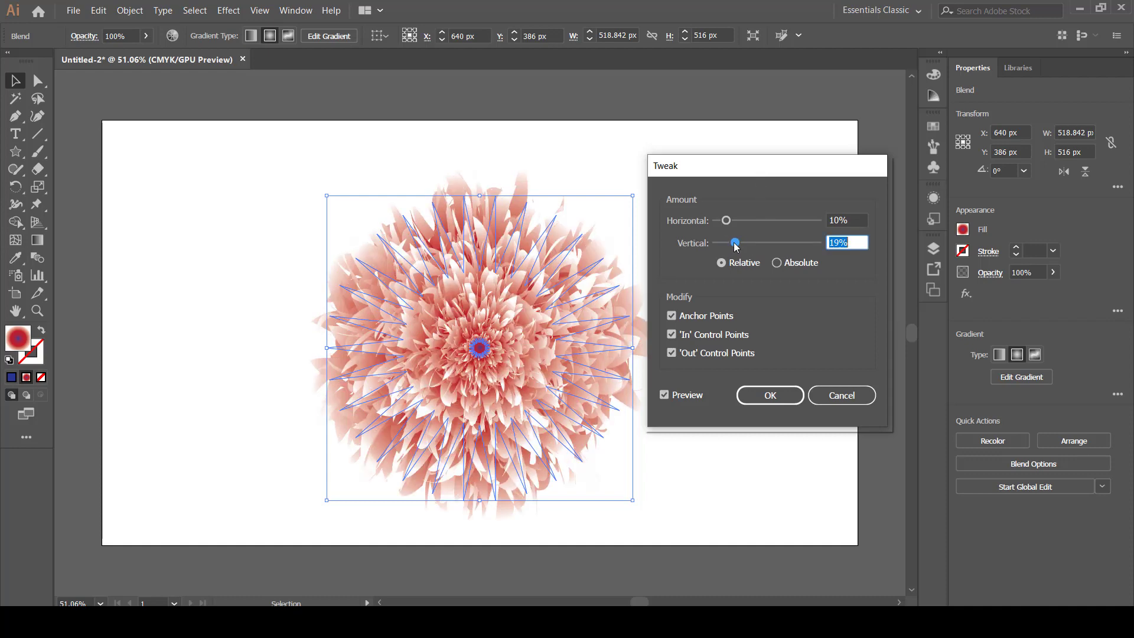
drag(729, 224, 734, 219)
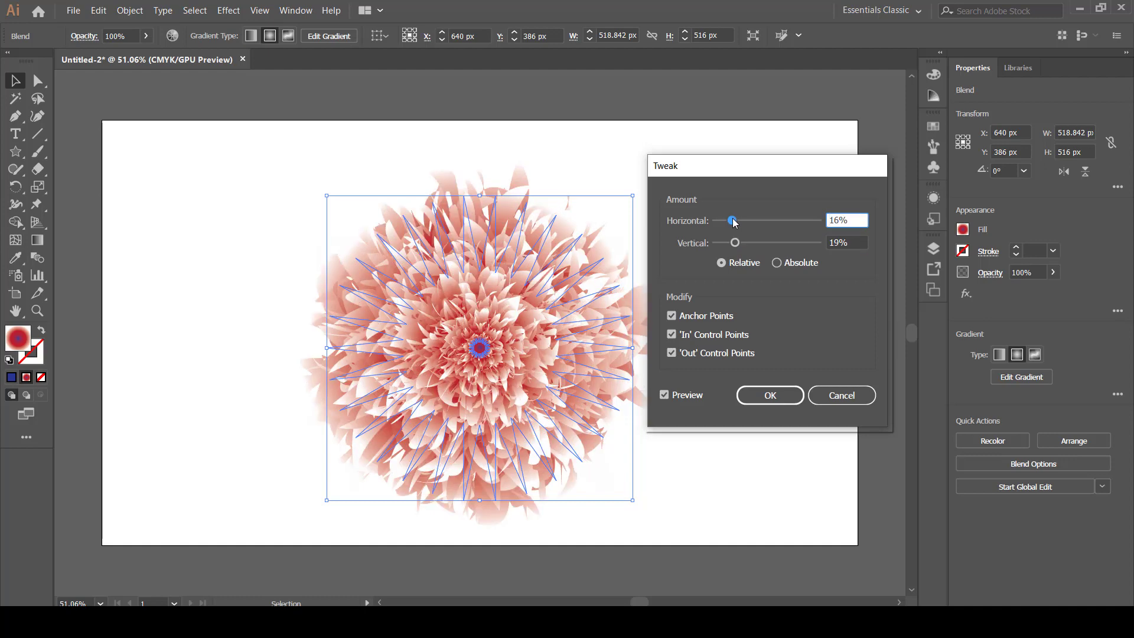
drag(734, 221, 737, 222)
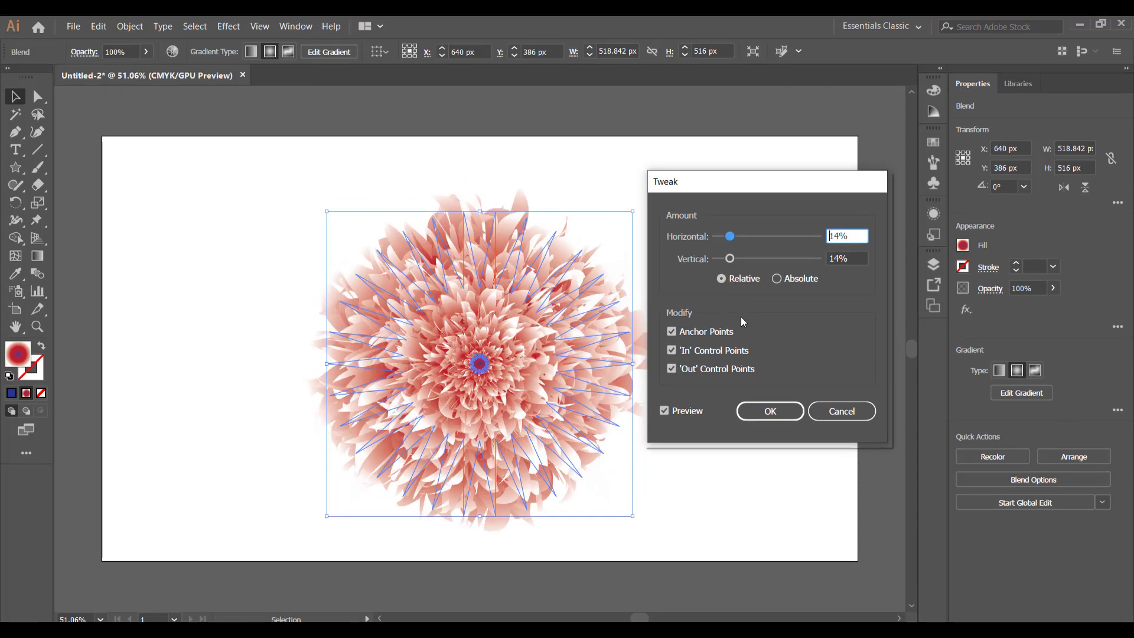
click(765, 408)
click(749, 399)
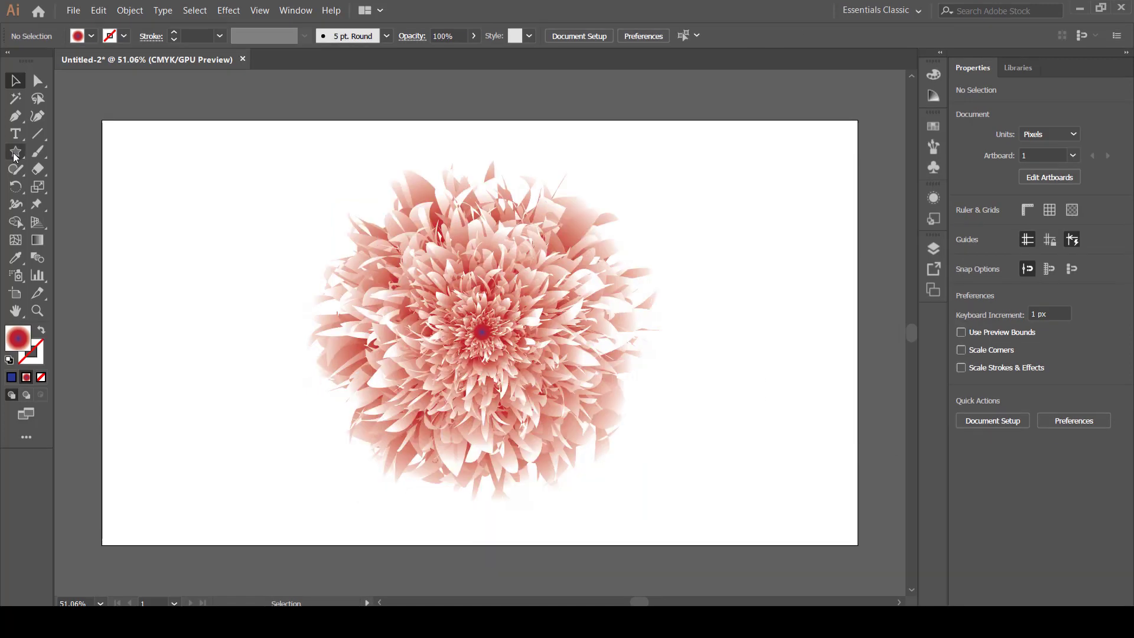
Draw a rectangle of about 1284 × 720 px over the whole artboard and fill it with a dark blue swatch.
drag(15, 154, 859, 423)
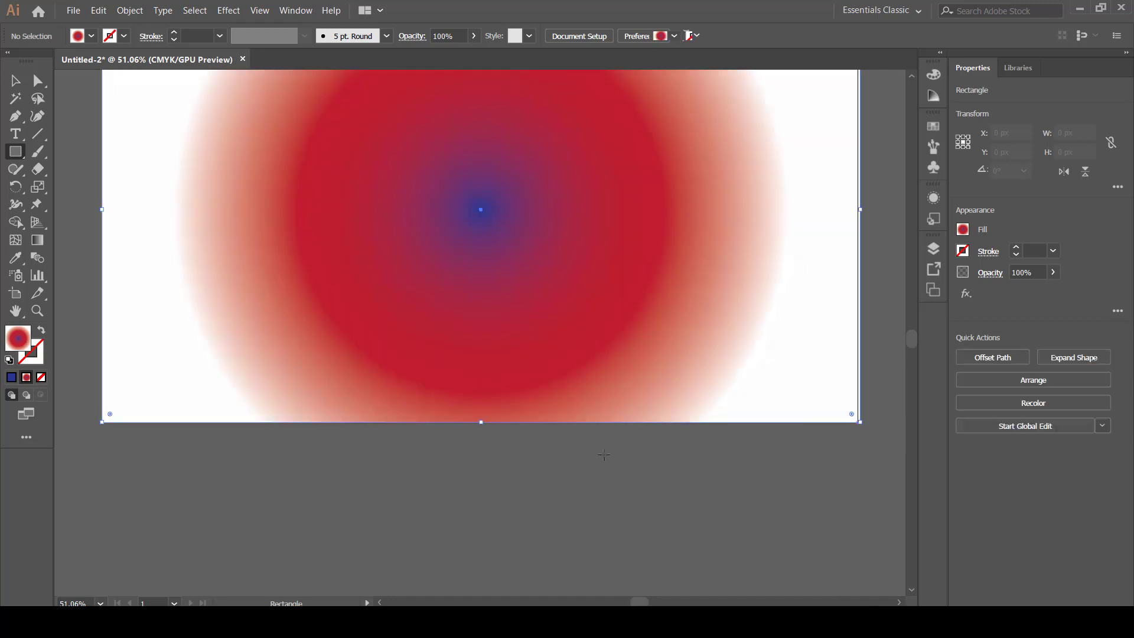
scroll(124, 167, up, 5)
scroll(124, 167, up, 1)
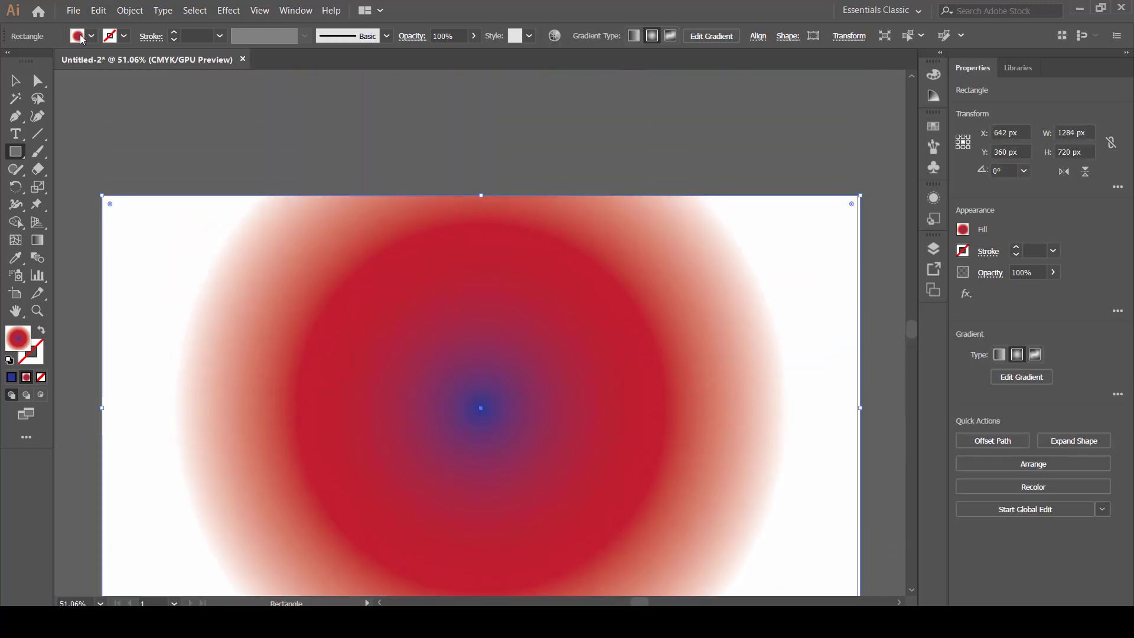
click(81, 39)
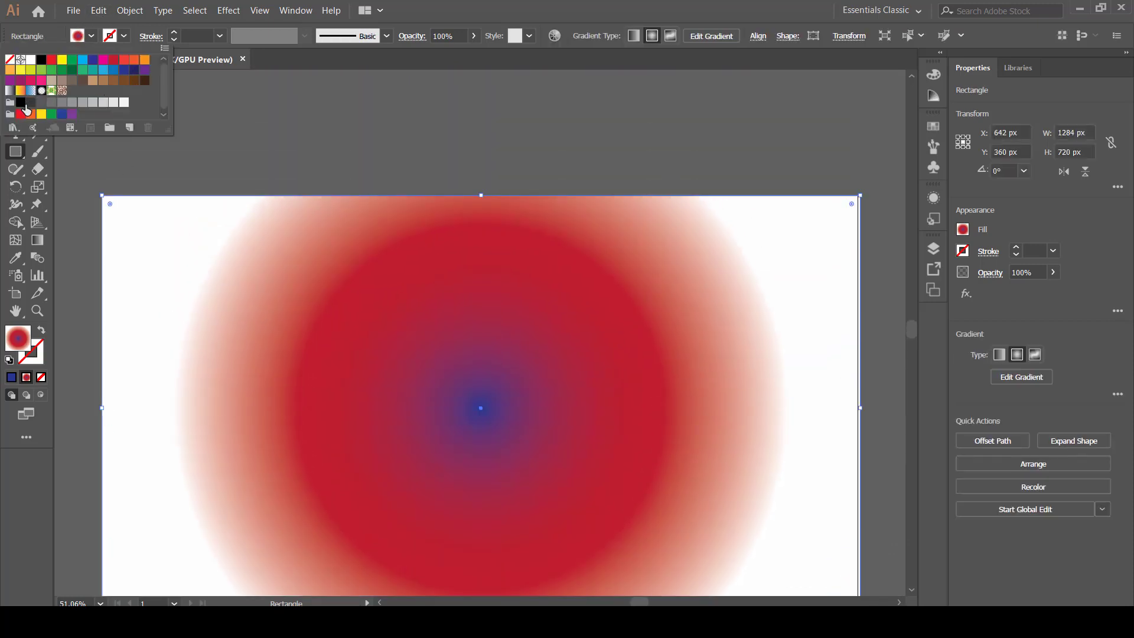
click(93, 60)
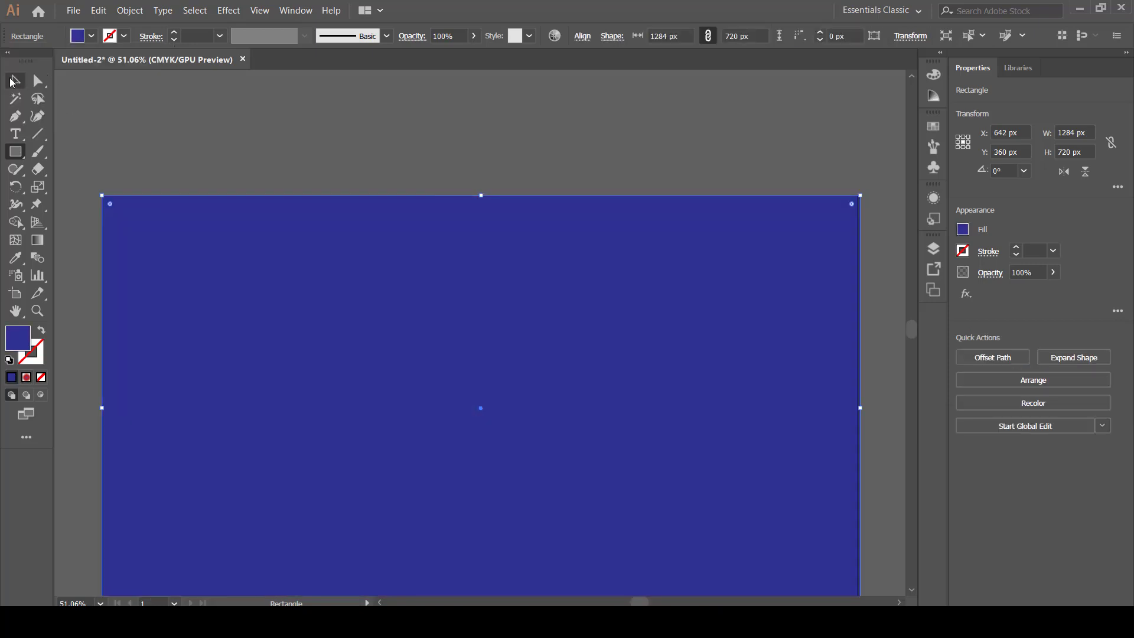
Darken the rectangle's fill to a very dark, almost black navy in the Color Picker.
click(13, 81)
double_click(13, 345)
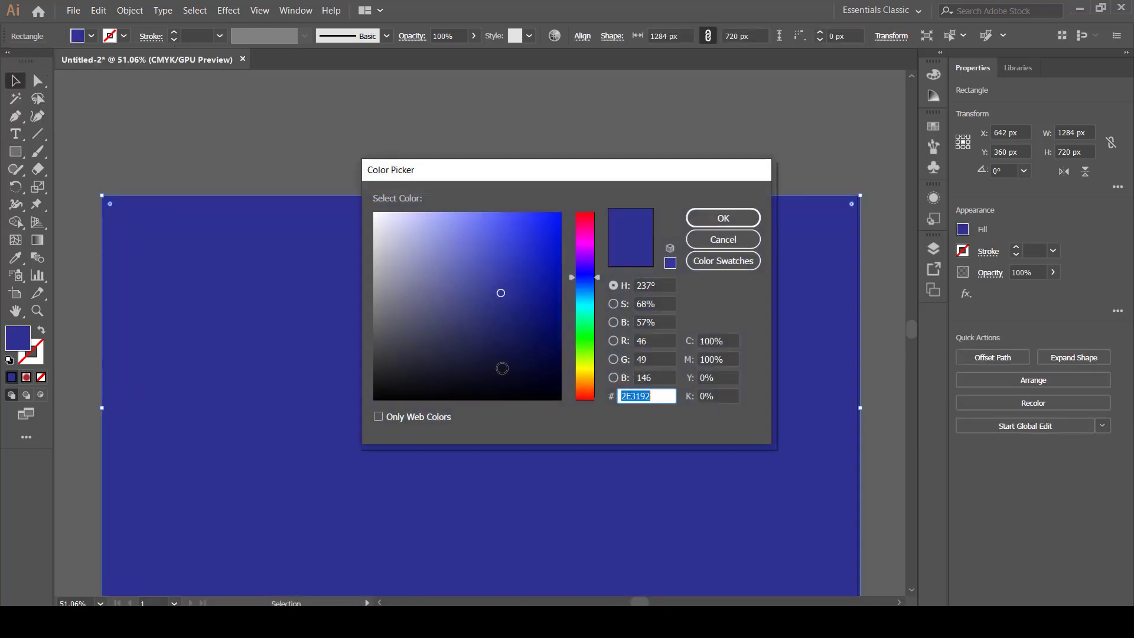
click(535, 362)
click(549, 364)
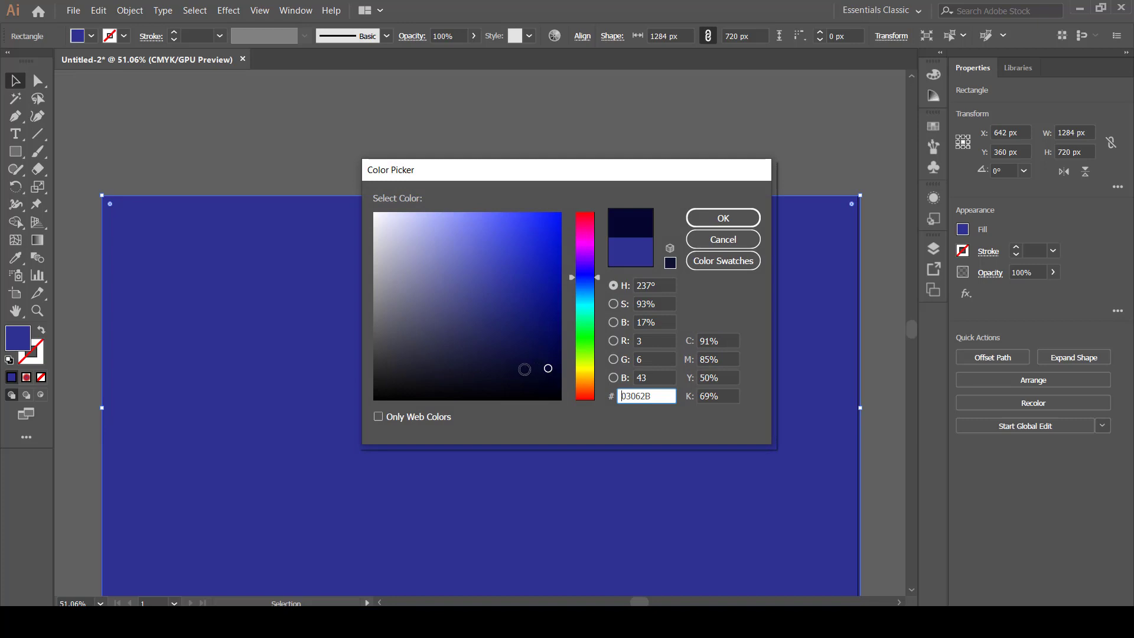
click(523, 370)
click(714, 219)
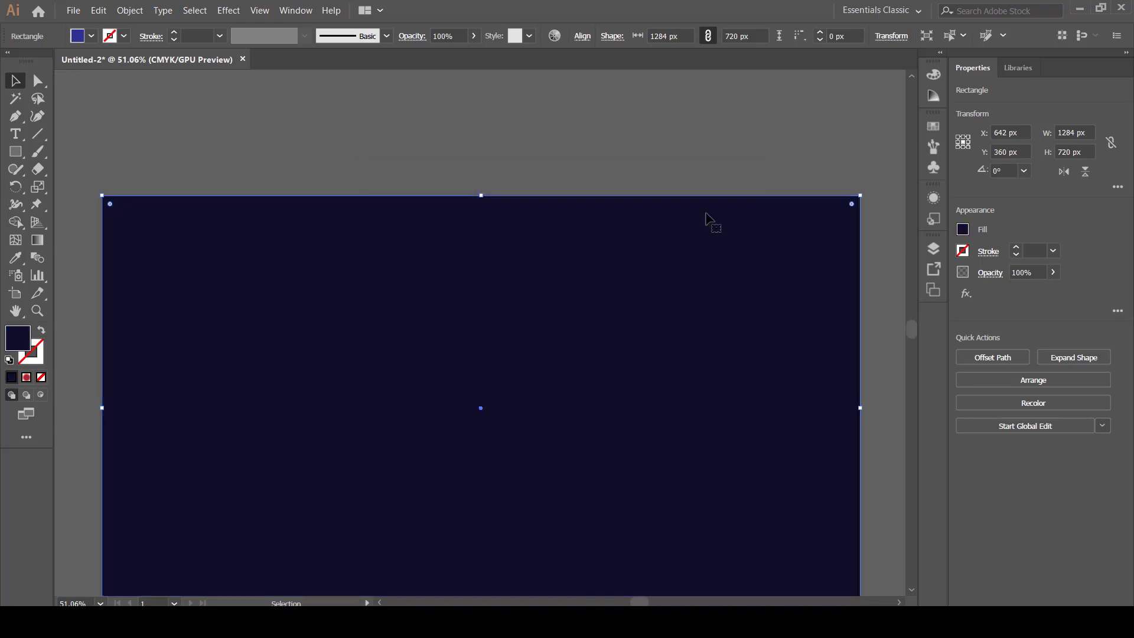
Send the navy rectangle to the back, behind the flower, and deselect it.
scroll(655, 296, down, 2)
scroll(638, 307, down, 1)
right_click(319, 244)
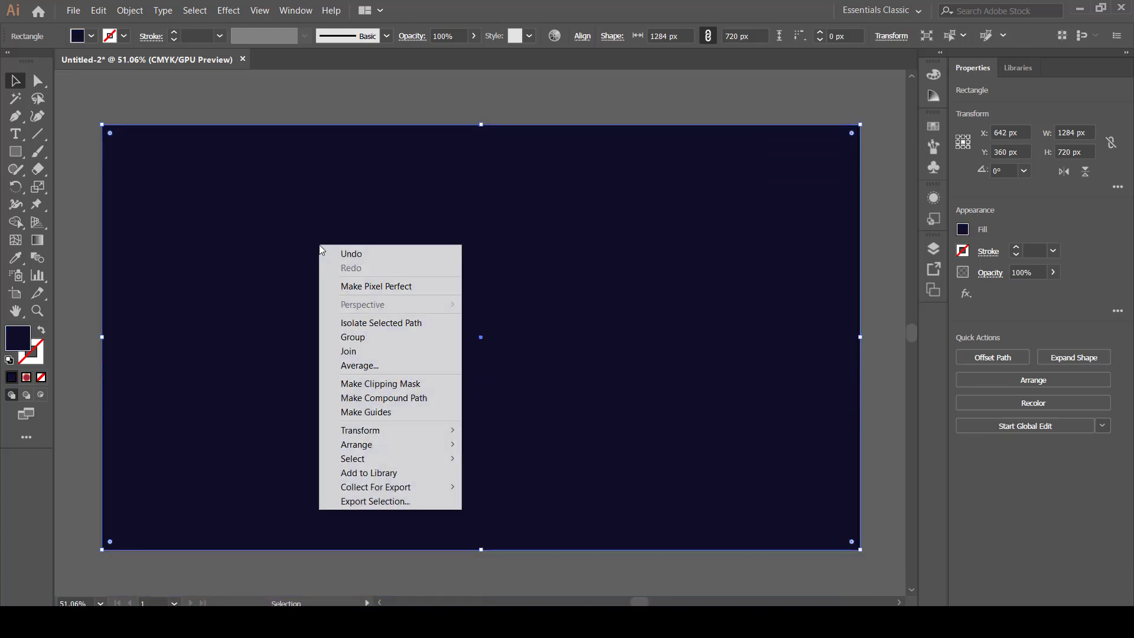
mouse_move(373, 447)
click(525, 488)
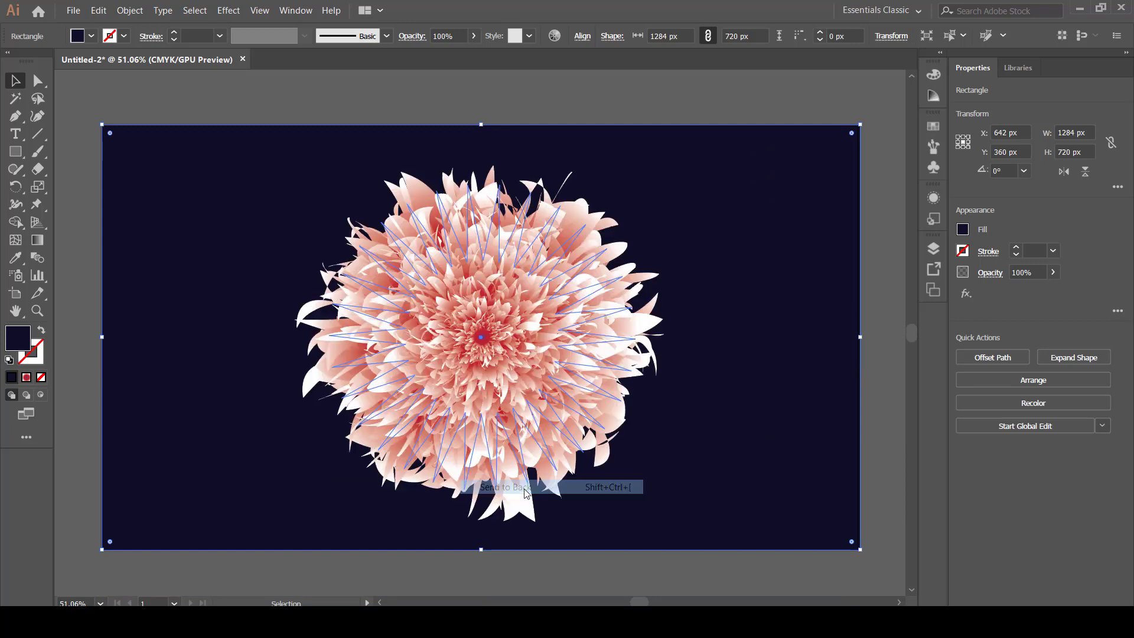
click(893, 408)
scroll(893, 409, up, 2)
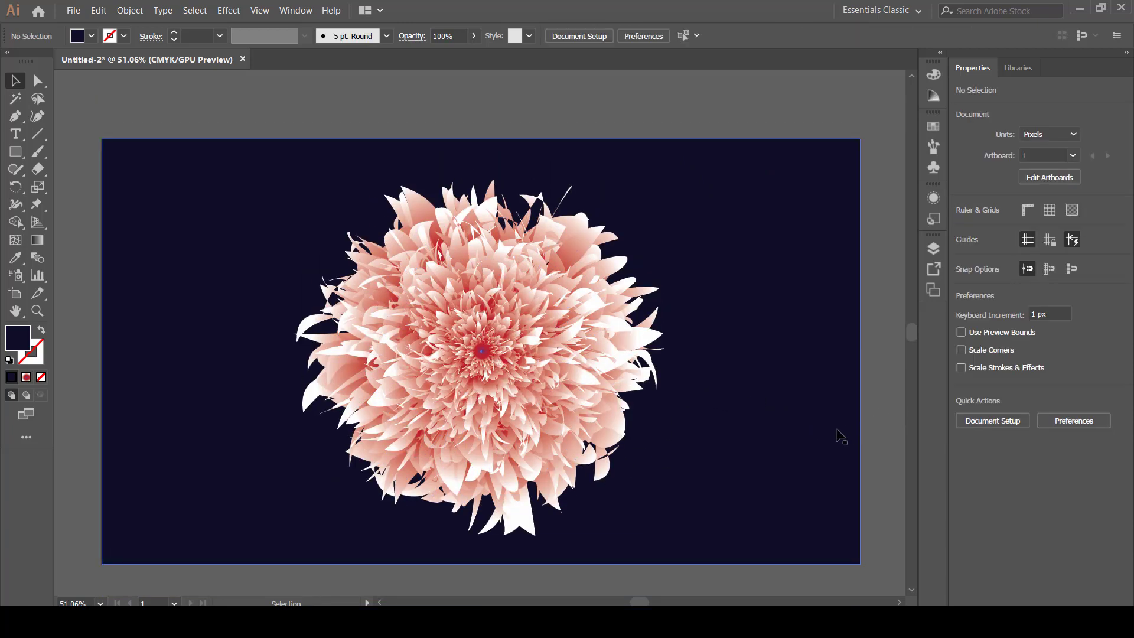
Lock the navy background rectangle and check that only the flower can be selected.
click(838, 430)
key(ctrl+2)
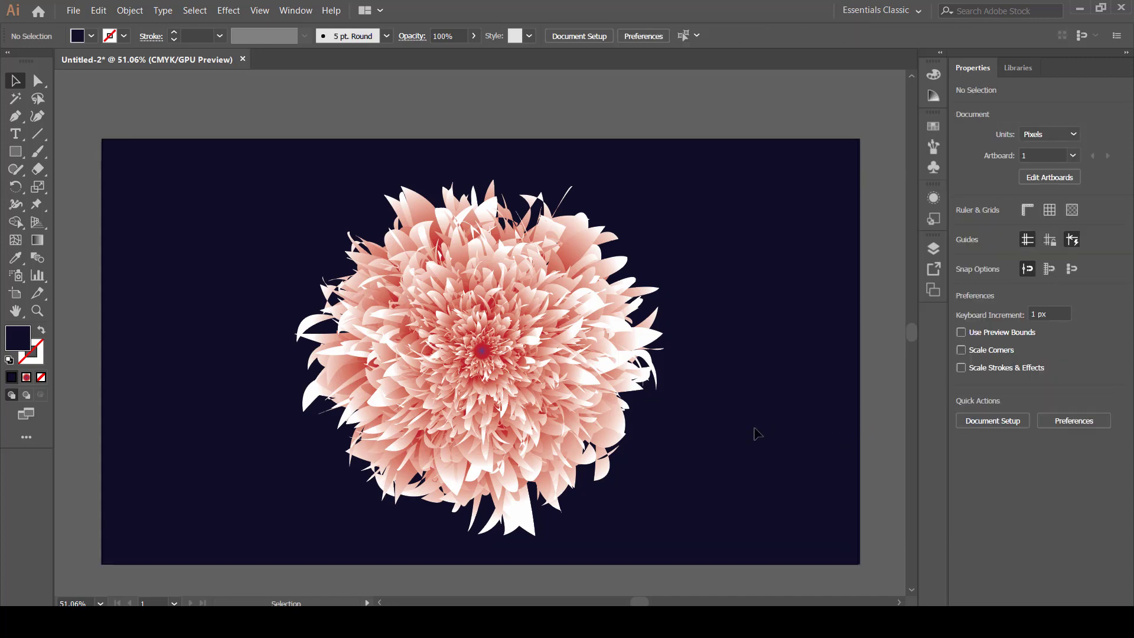
click(525, 403)
click(721, 439)
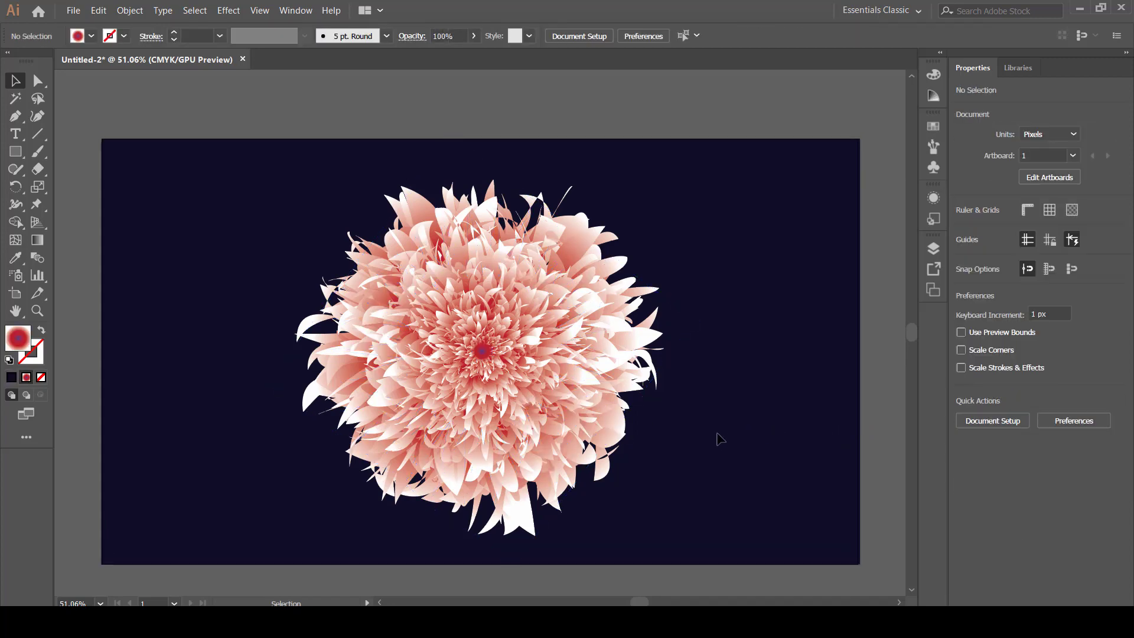
scroll(732, 411, down, 1)
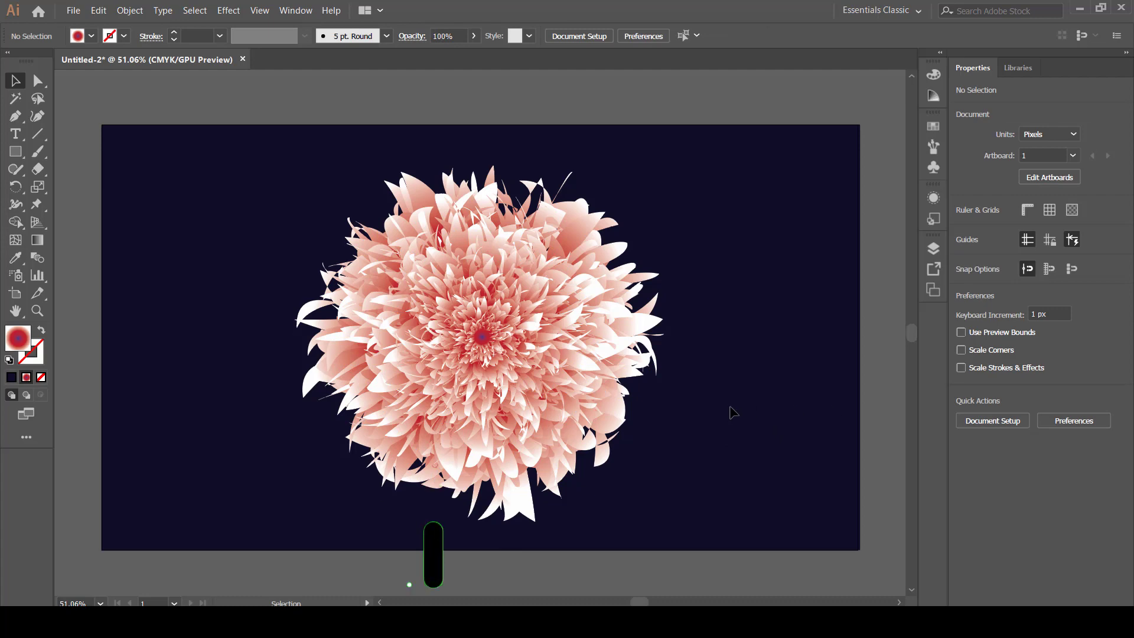